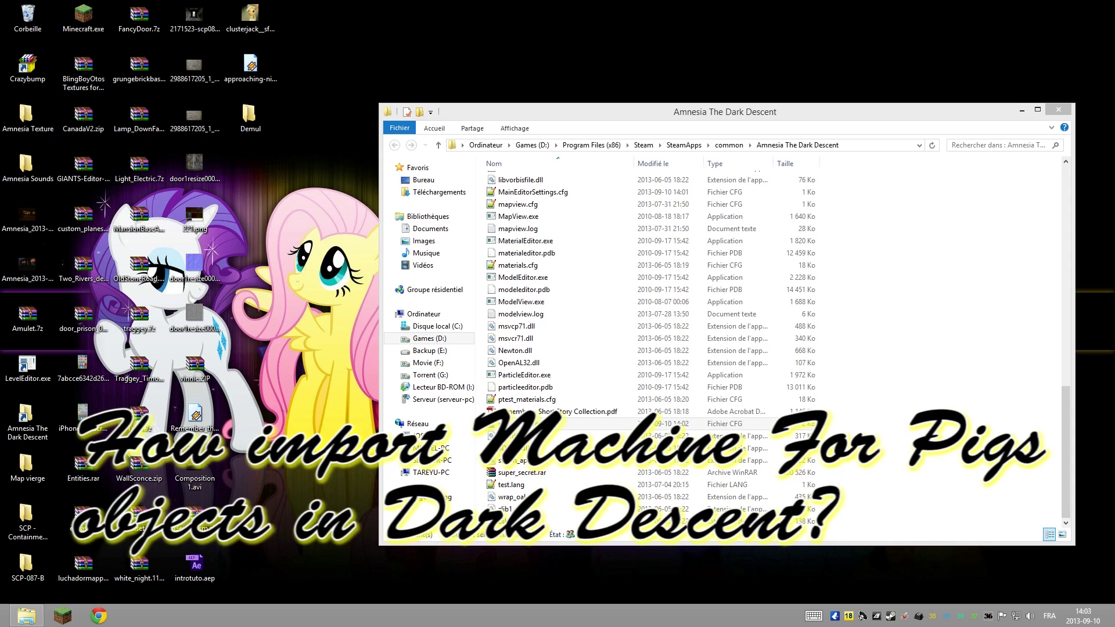
Open the Machine for Pigs game folder inside Steam/SteamApps/common.
click(771, 277)
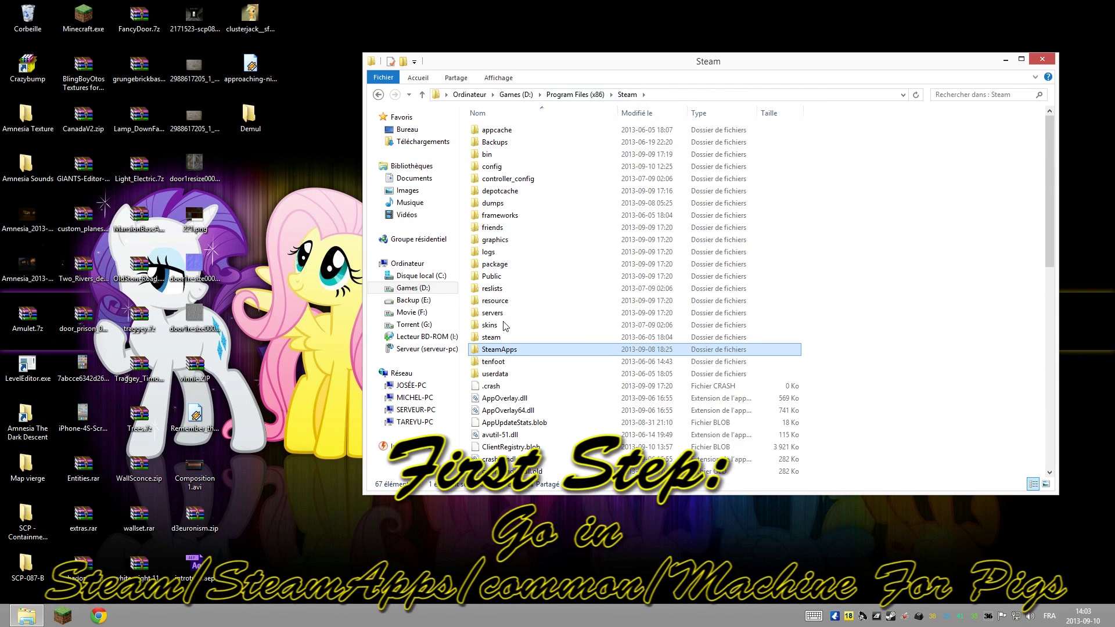
double_click(499, 349)
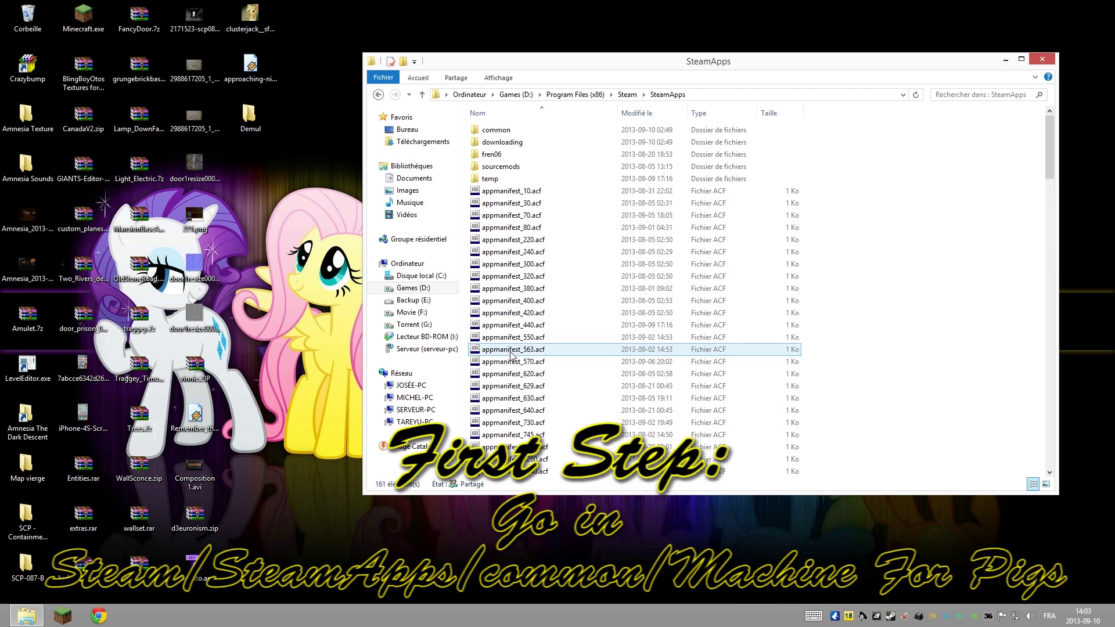
double_click(511, 133)
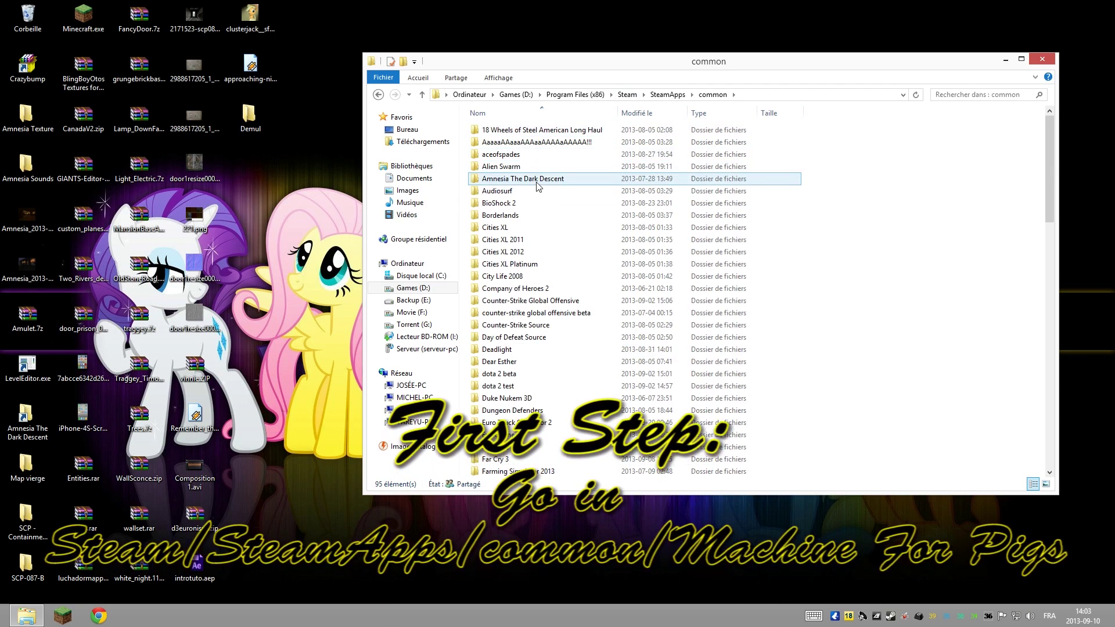
scroll(552, 203, down, 20)
scroll(607, 343, up, 20)
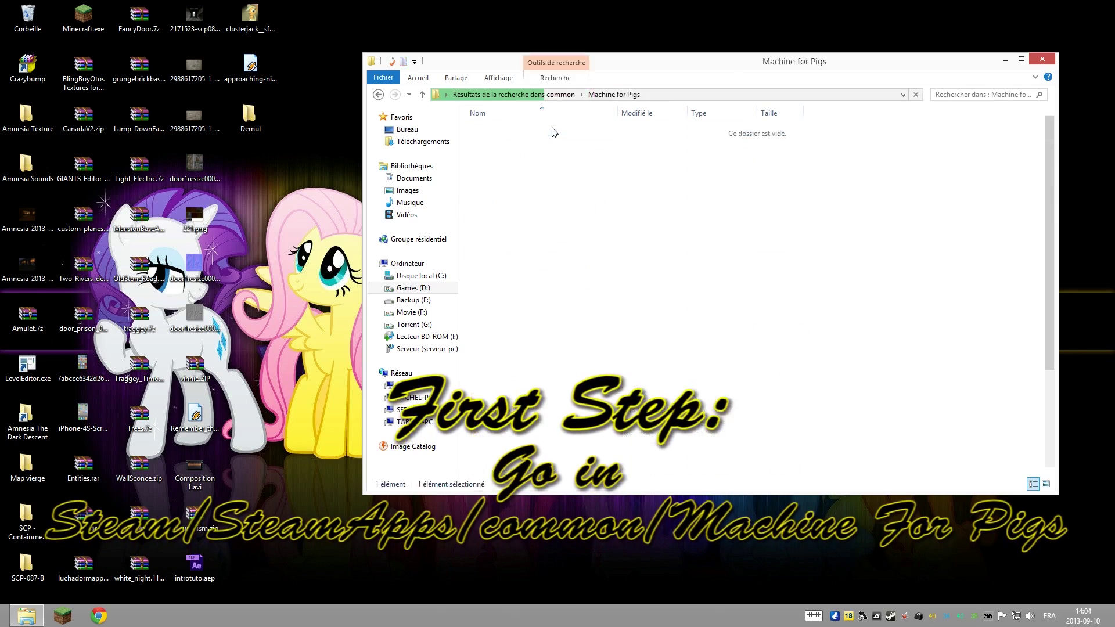
drag(602, 67, 627, 61)
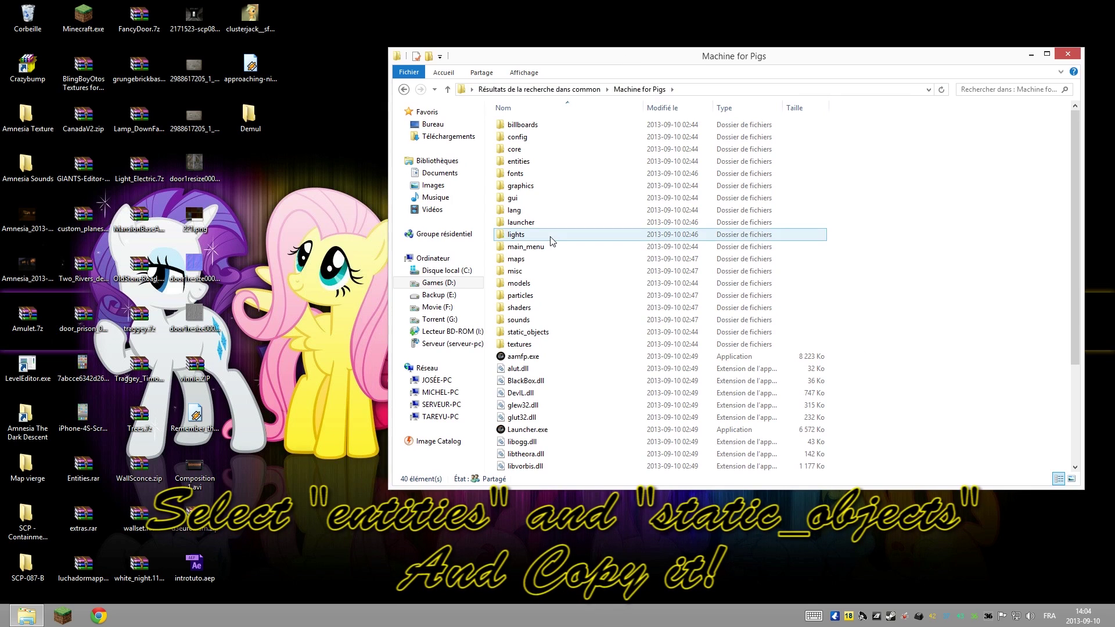
Copy the entities and static_objects folders from the Machine for Pigs directory.
click(557, 334)
ctrl+click(535, 162)
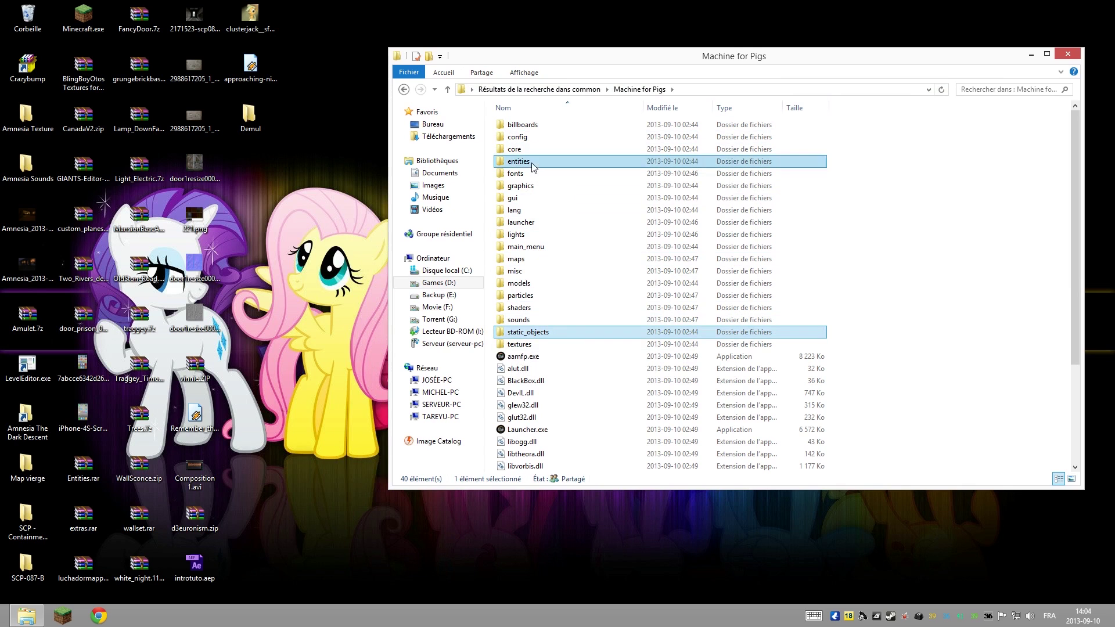
right_click(557, 163)
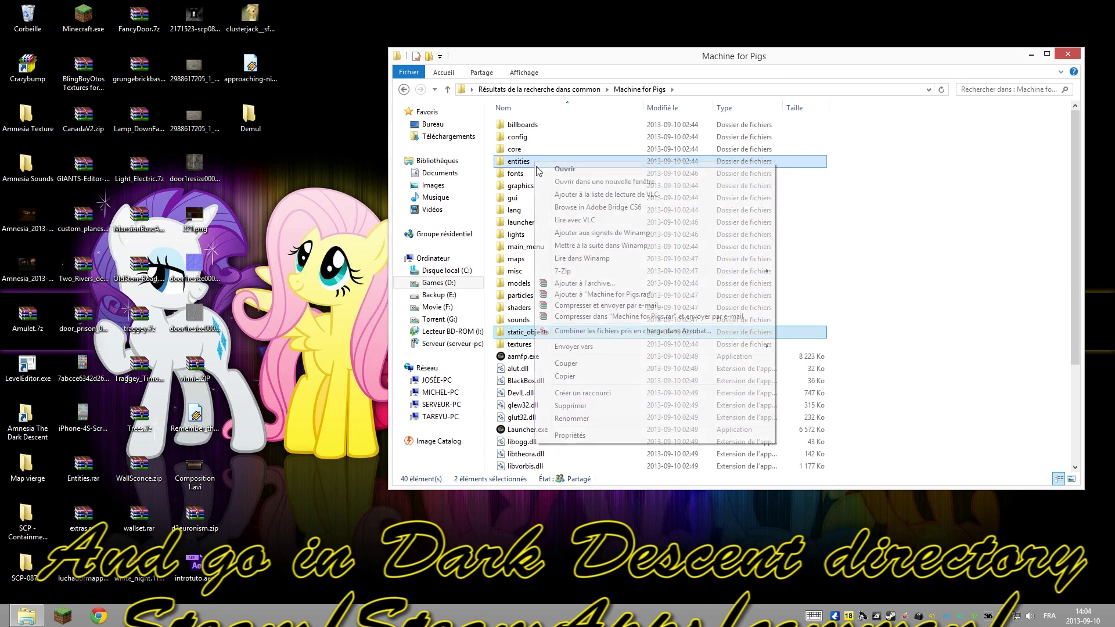
click(587, 369)
Go back to the common folder and open Amnesia The Dark Descent/custom_stories/Tutorial.
key(alt+Left)
key(alt+Left)
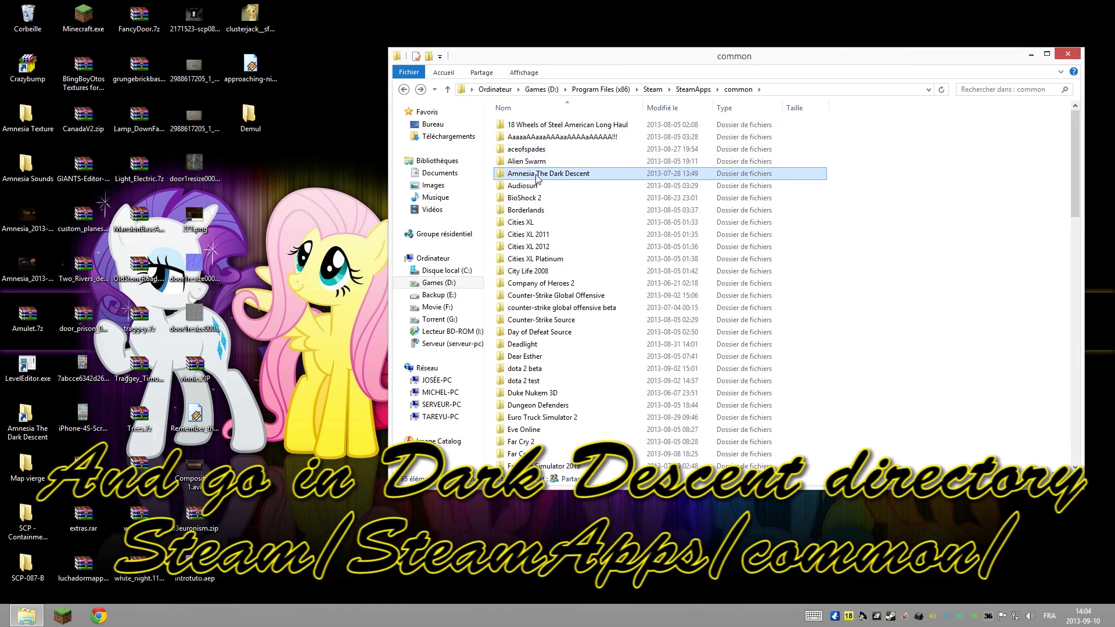
double_click(546, 174)
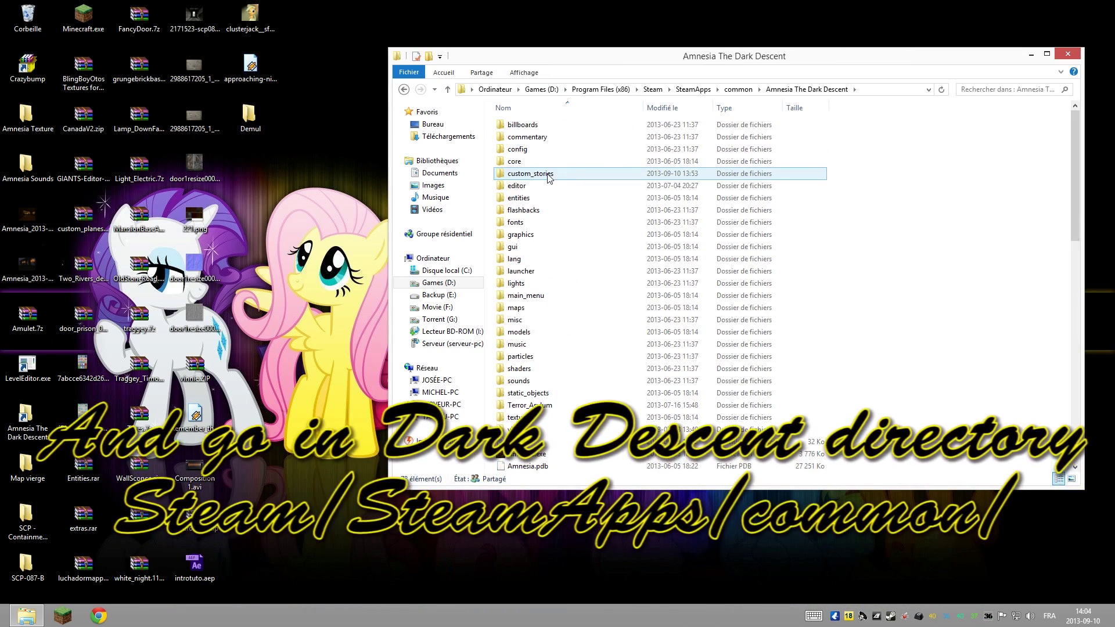
double_click(549, 174)
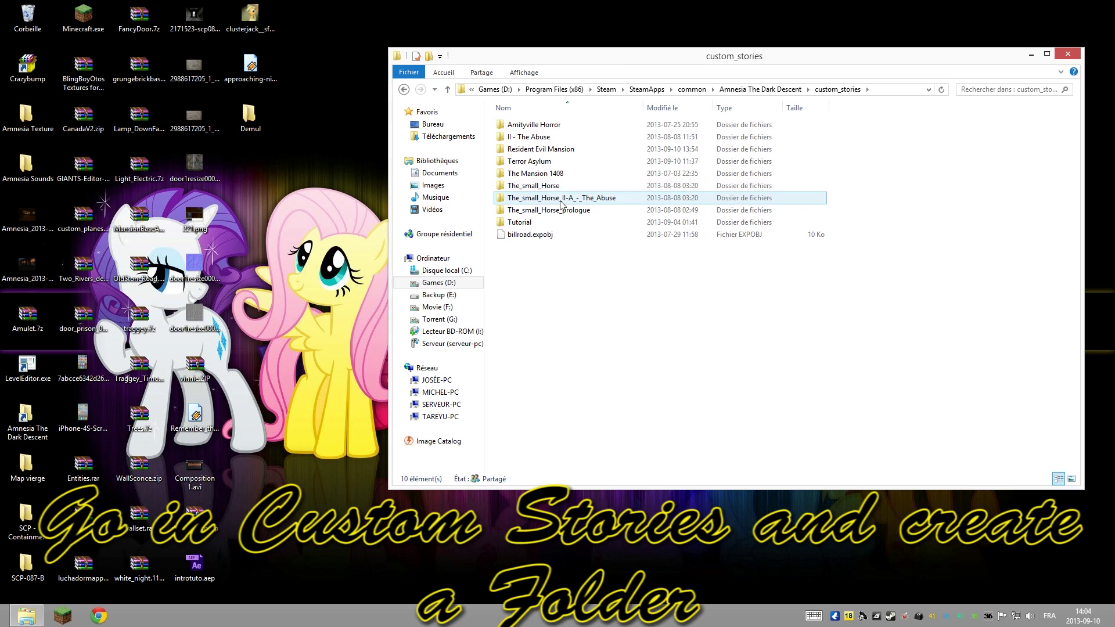
right_click(514, 262)
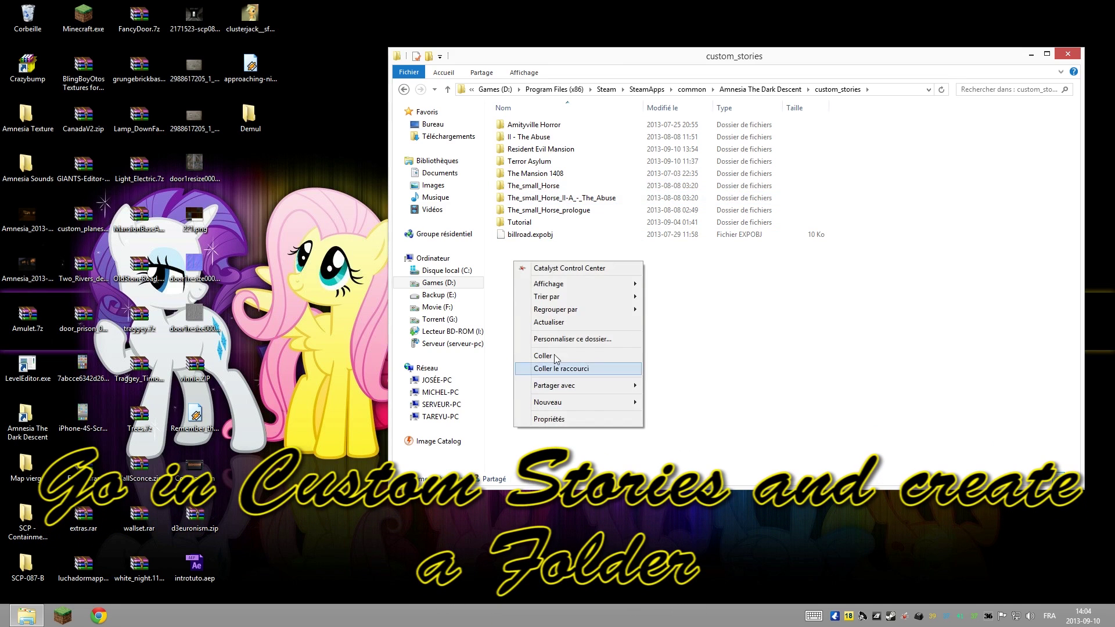
click(528, 242)
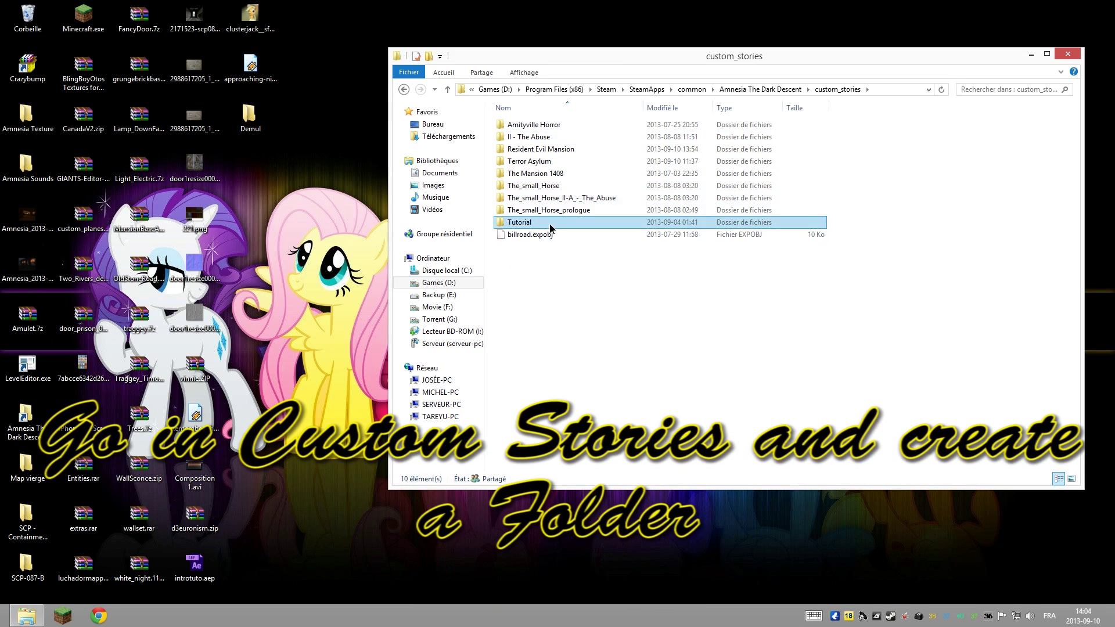
click(516, 226)
double_click(543, 225)
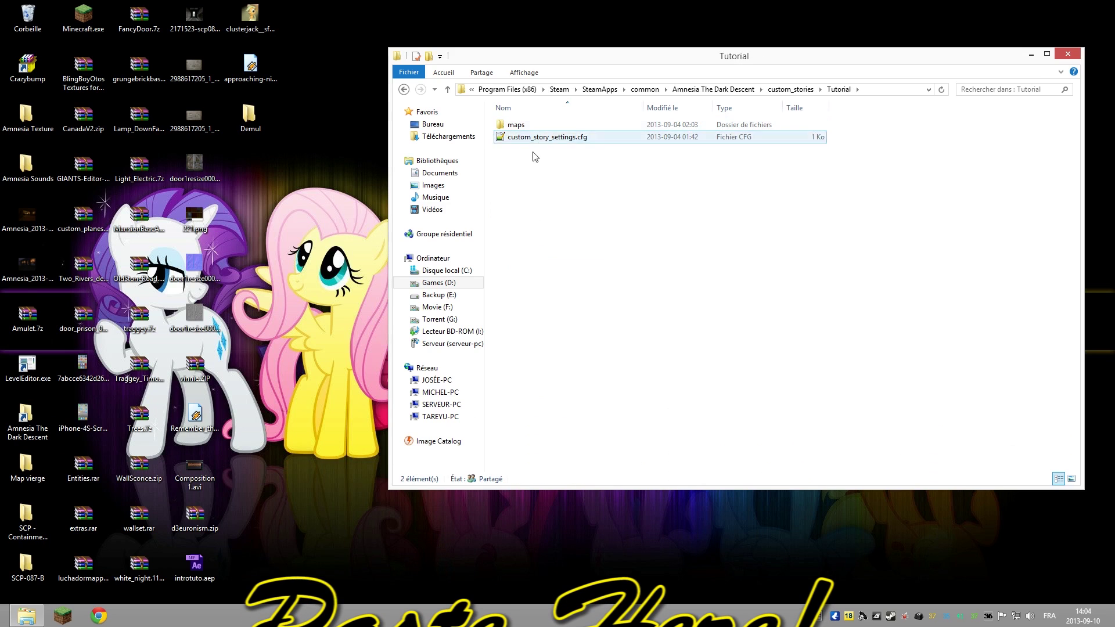
Paste the copied entities and static_objects folders into the Tutorial custom story folder.
right_click(582, 216)
click(602, 286)
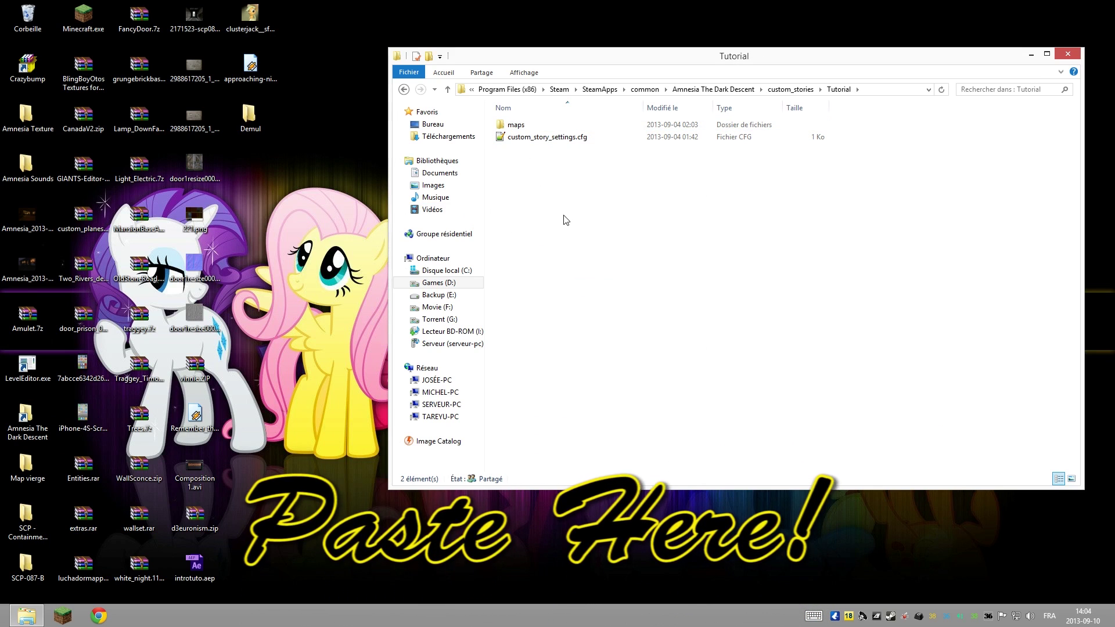
drag(646, 195, 614, 201)
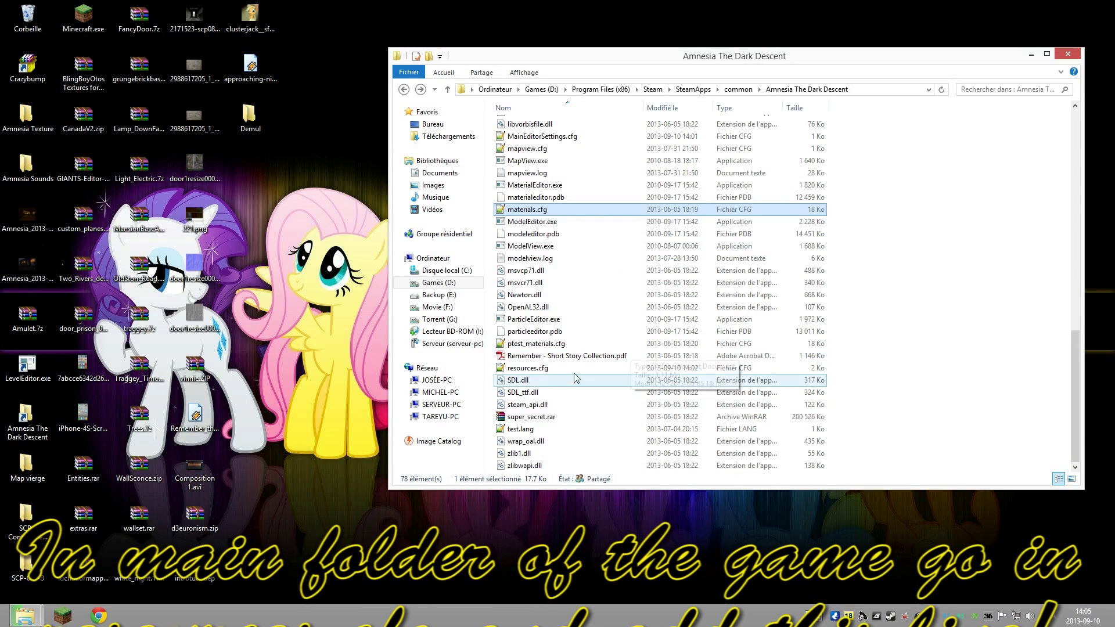
Add the line <Directory Path="/custom_stories" AddSubDirs="true" /> after the commentary entry in the game's resources.cfg, save and close the file.
click(545, 369)
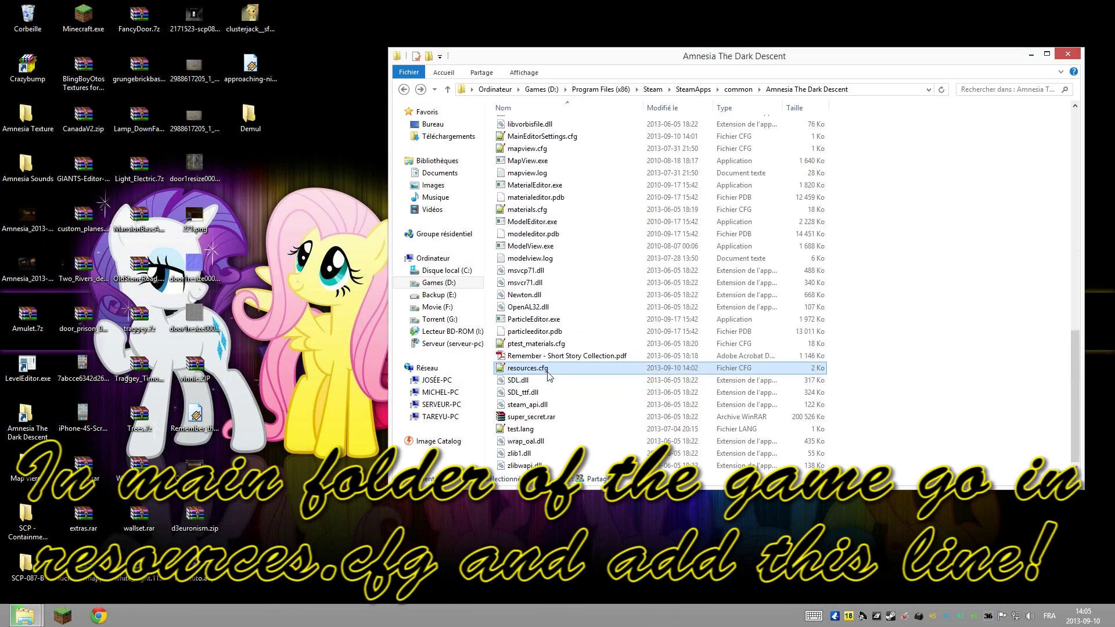
double_click(527, 368)
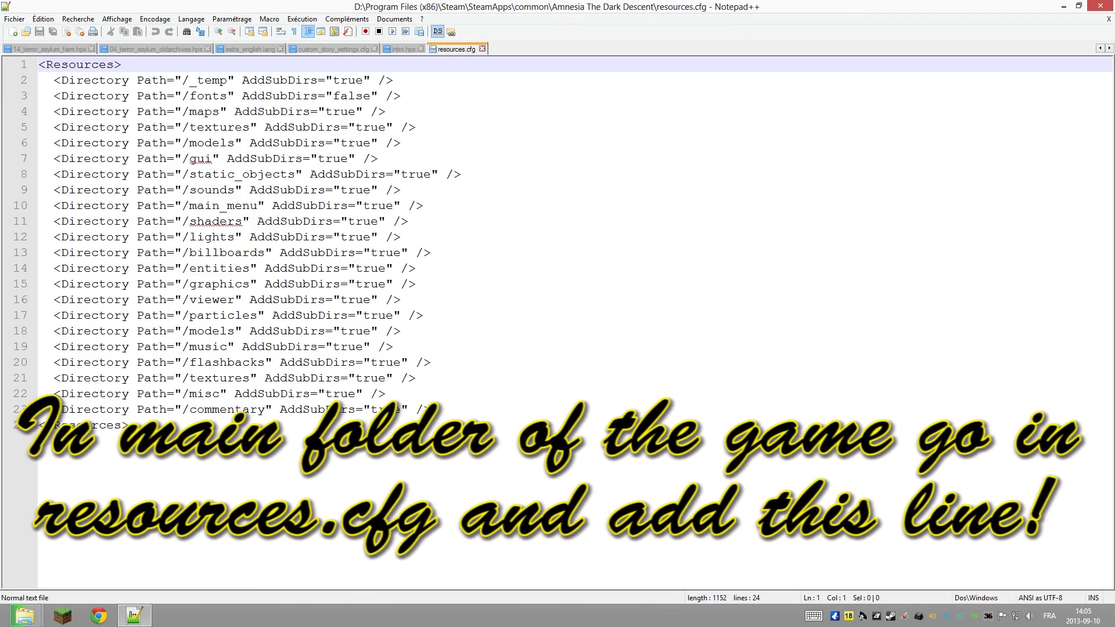
click(433, 409)
key(Return)
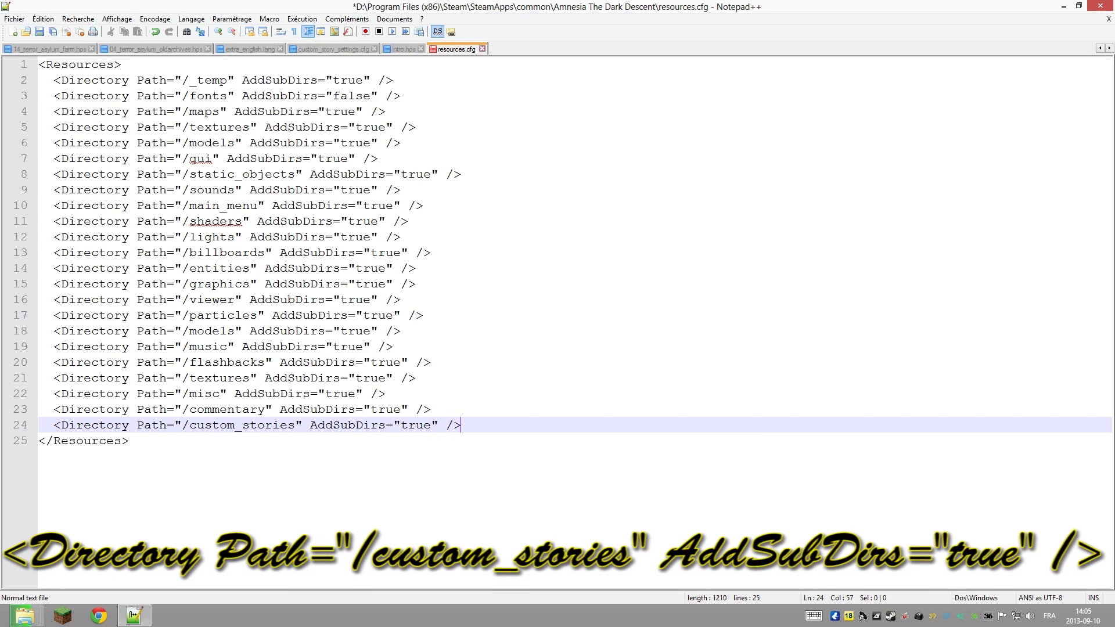
drag(461, 425, 174, 425)
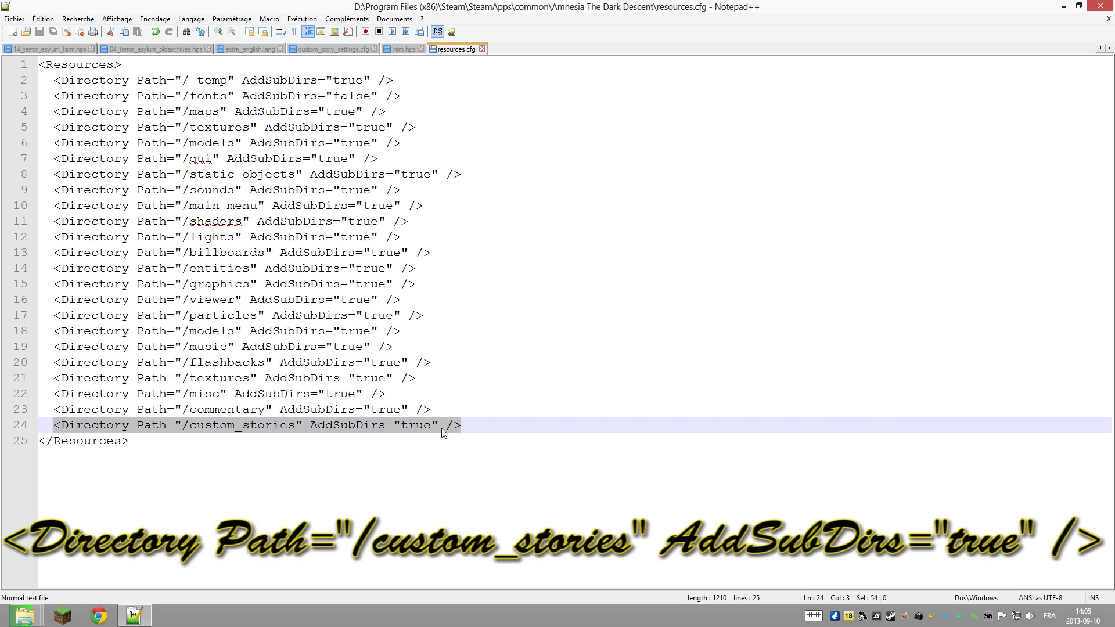
drag(463, 426, 53, 429)
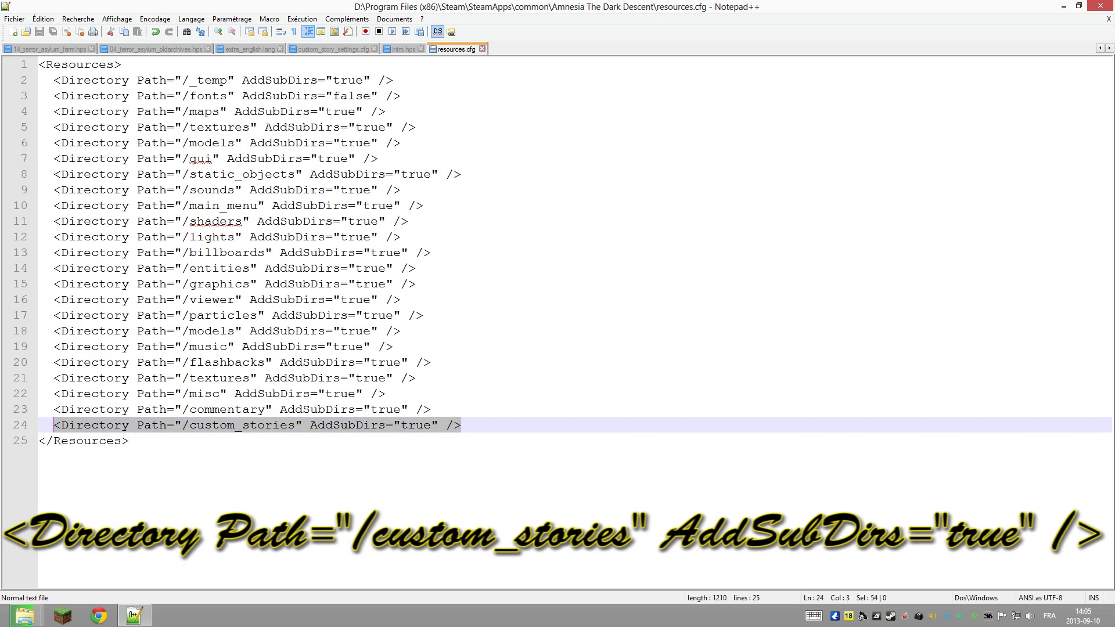
click(482, 49)
click(1100, 5)
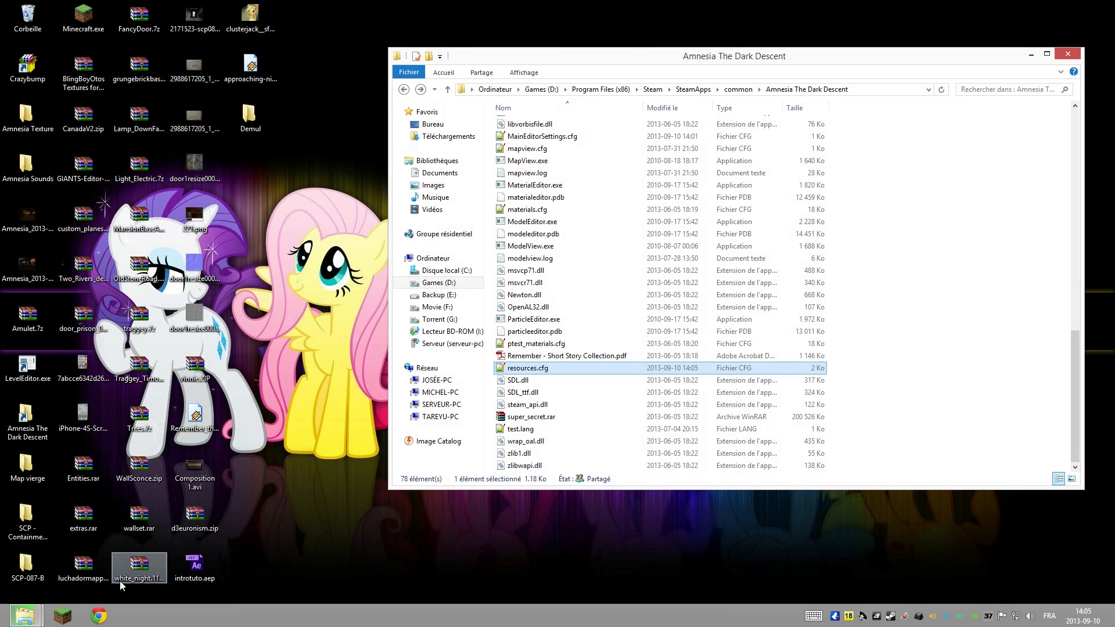
click(52, 615)
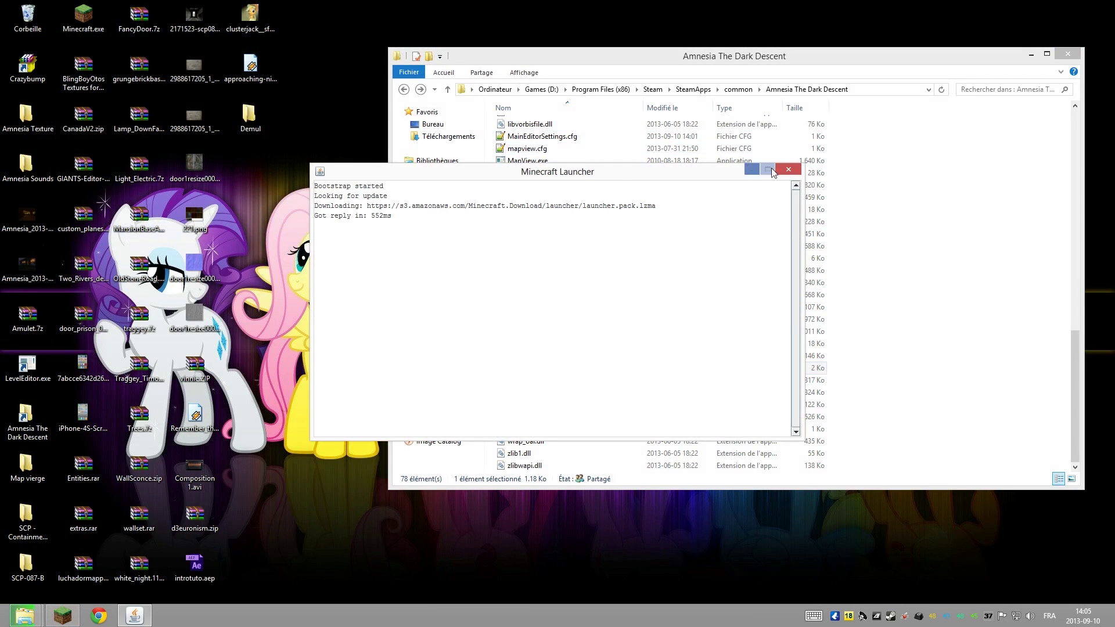
click(773, 172)
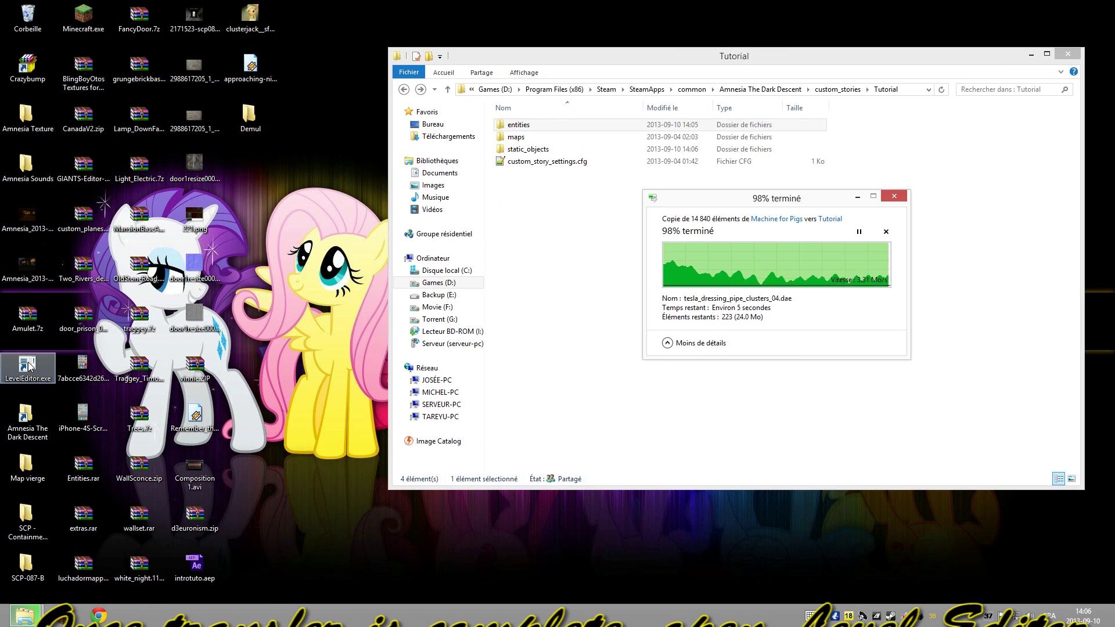
Launch the HPL Level Editor and place the mansionbase ceiling static object corner_concave_short at the origin of the map.
double_click(27, 366)
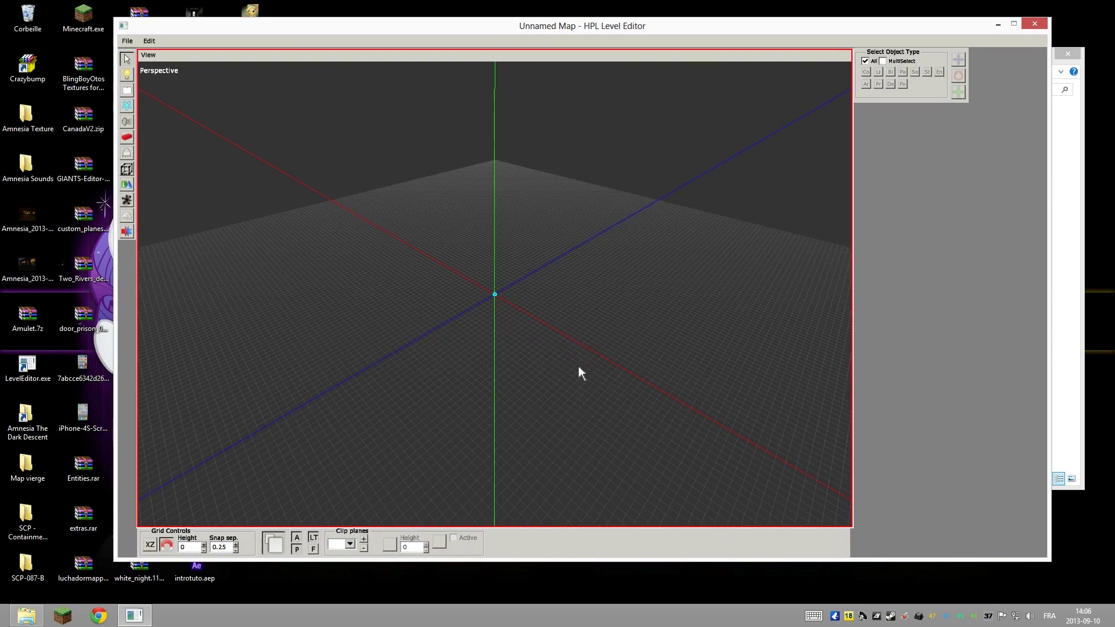
middle_drag(579, 371, 465, 319)
click(128, 141)
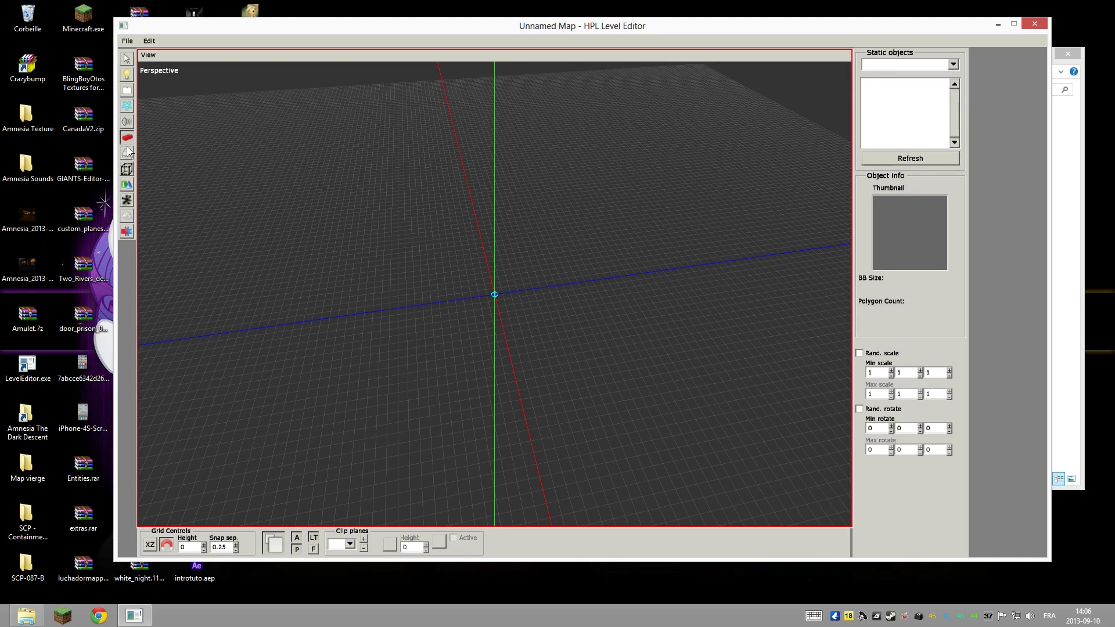
click(129, 155)
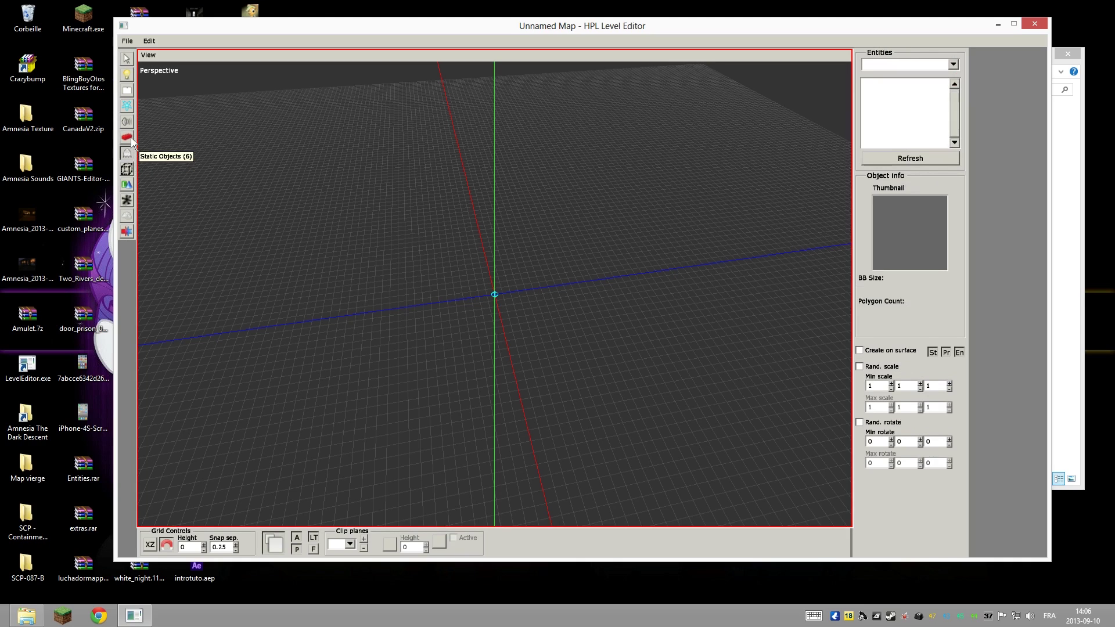
click(128, 137)
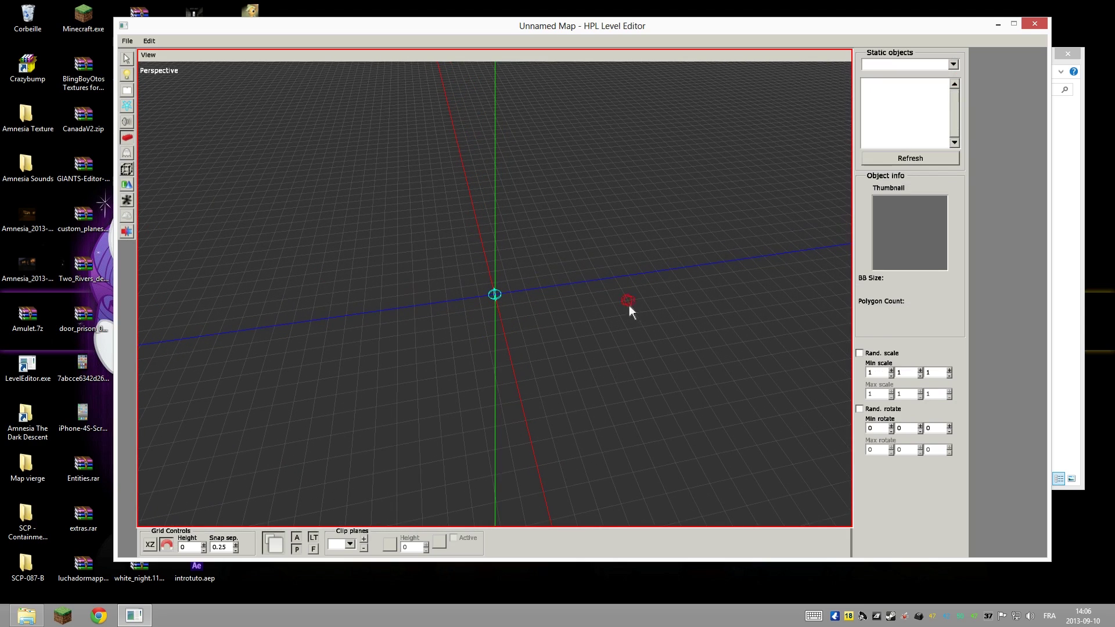
click(951, 64)
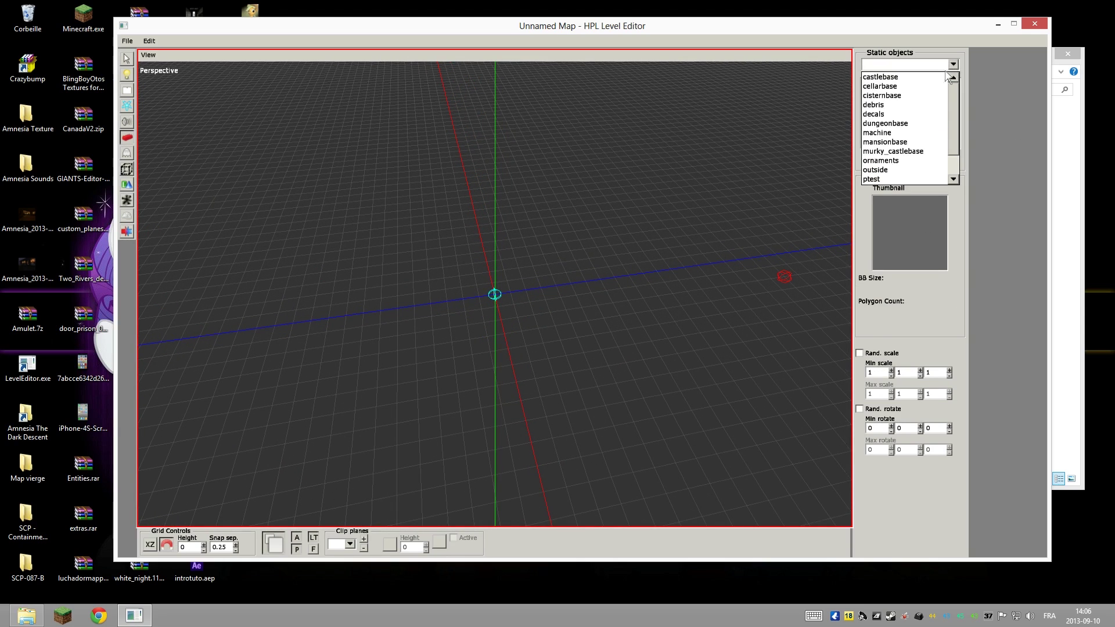
click(897, 145)
click(892, 106)
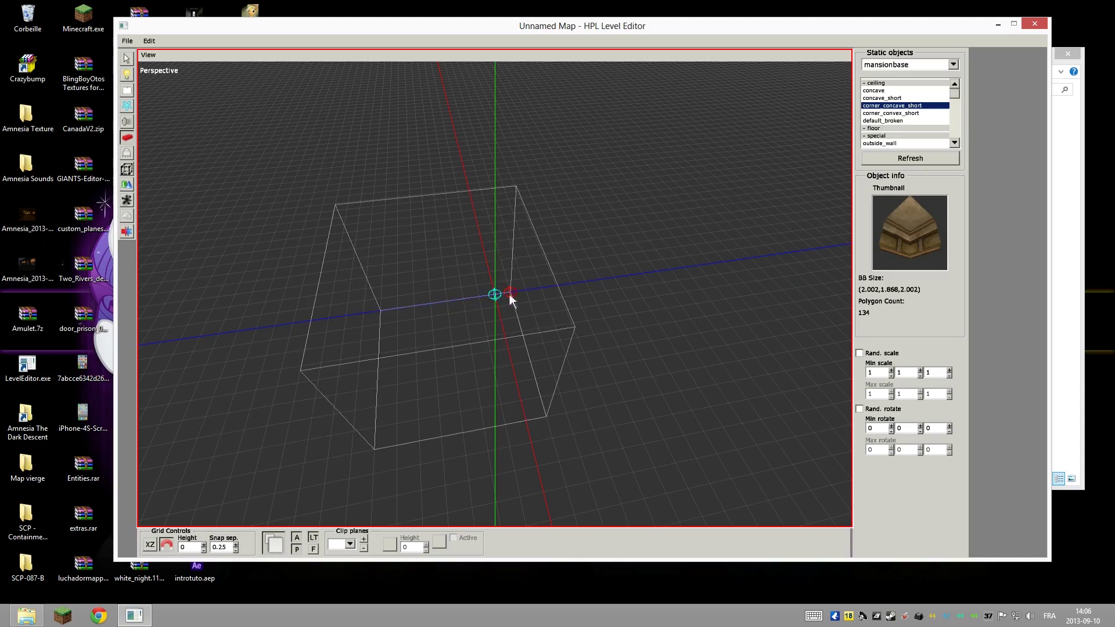
Select the placed ceiling corner and open the file browser for its mesh.
click(127, 59)
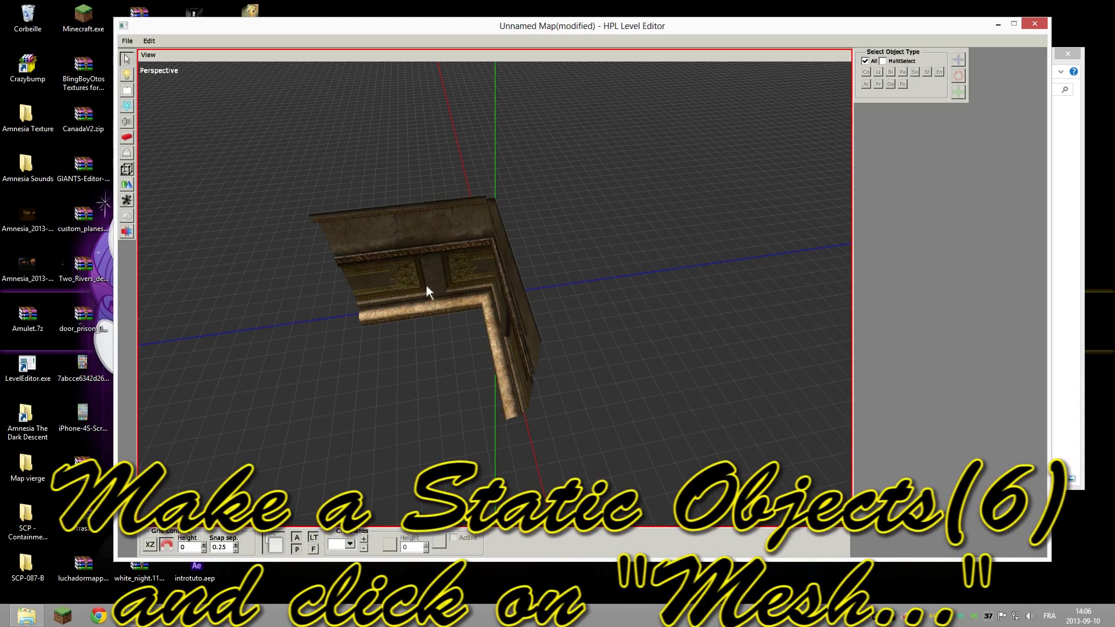
click(428, 287)
middle_drag(463, 313, 521, 273)
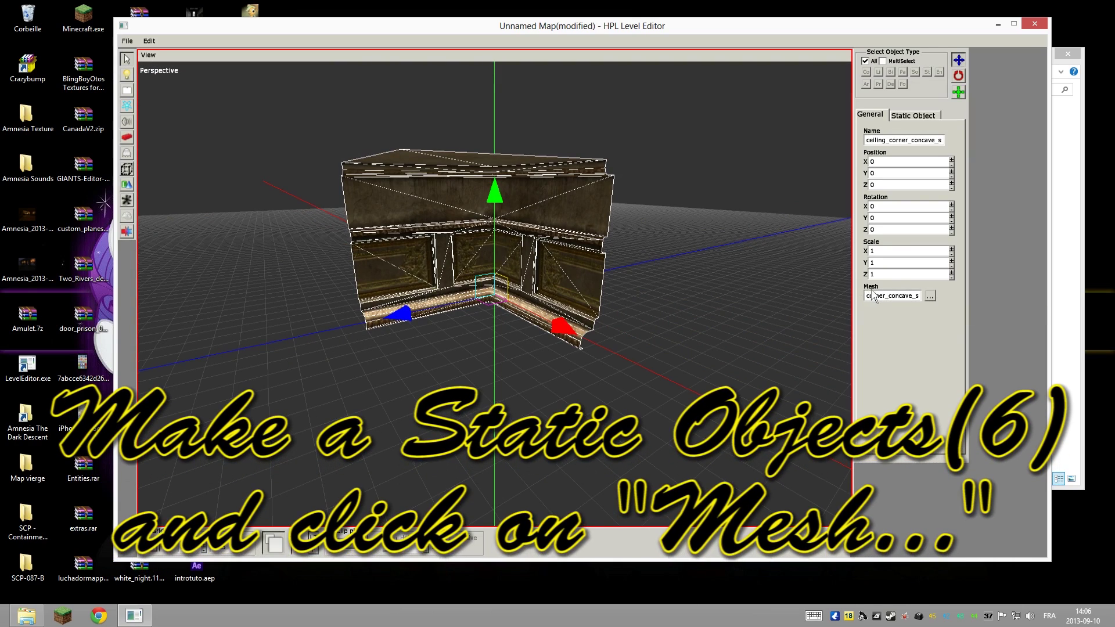
drag(868, 296, 916, 296)
click(930, 296)
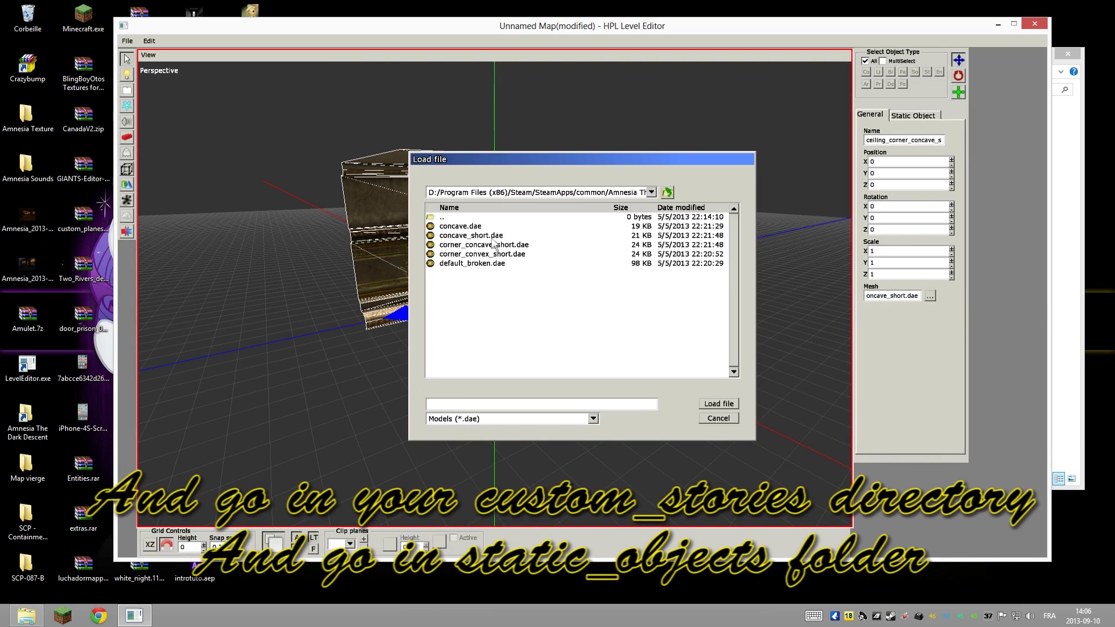
Browse from the ceiling mesh folder to the static_objects folder of the Tutorial custom story.
double_click(444, 217)
double_click(452, 218)
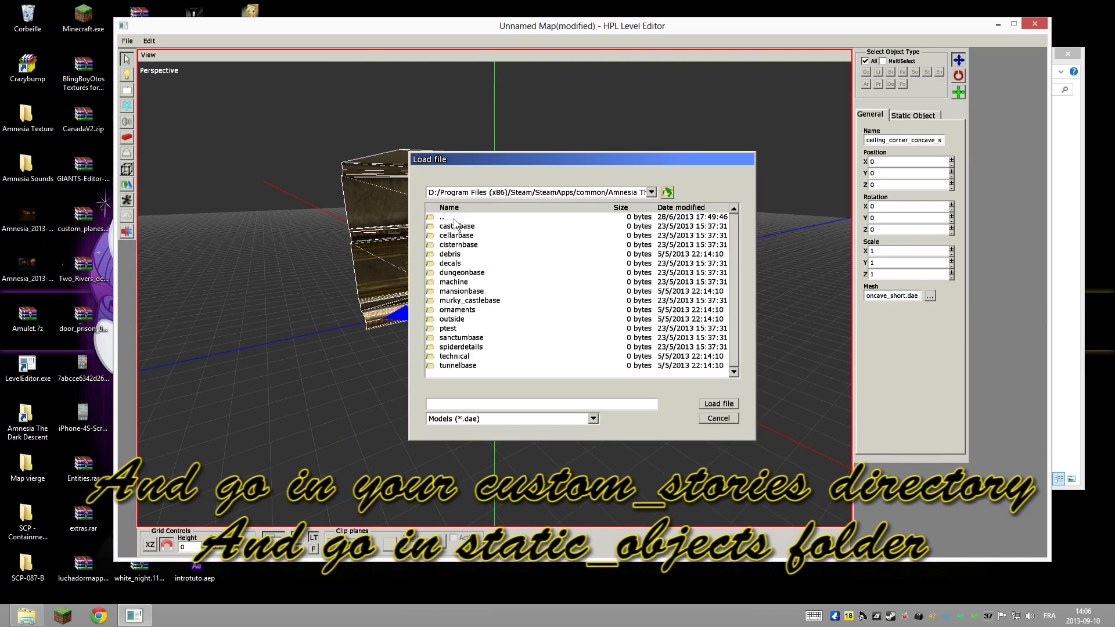
double_click(455, 218)
double_click(465, 263)
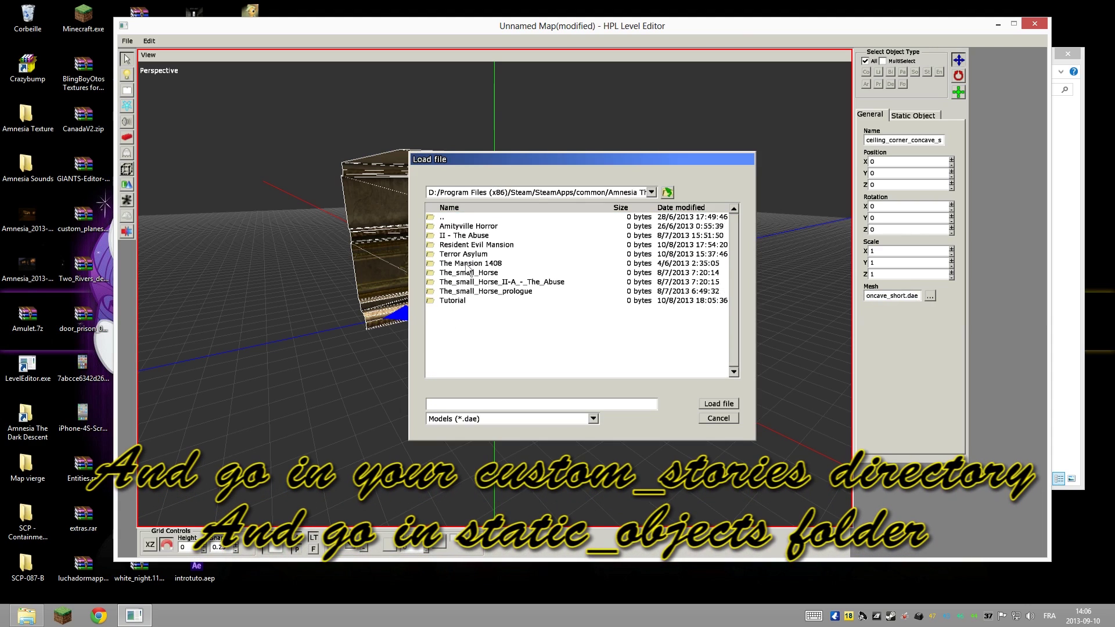
double_click(463, 295)
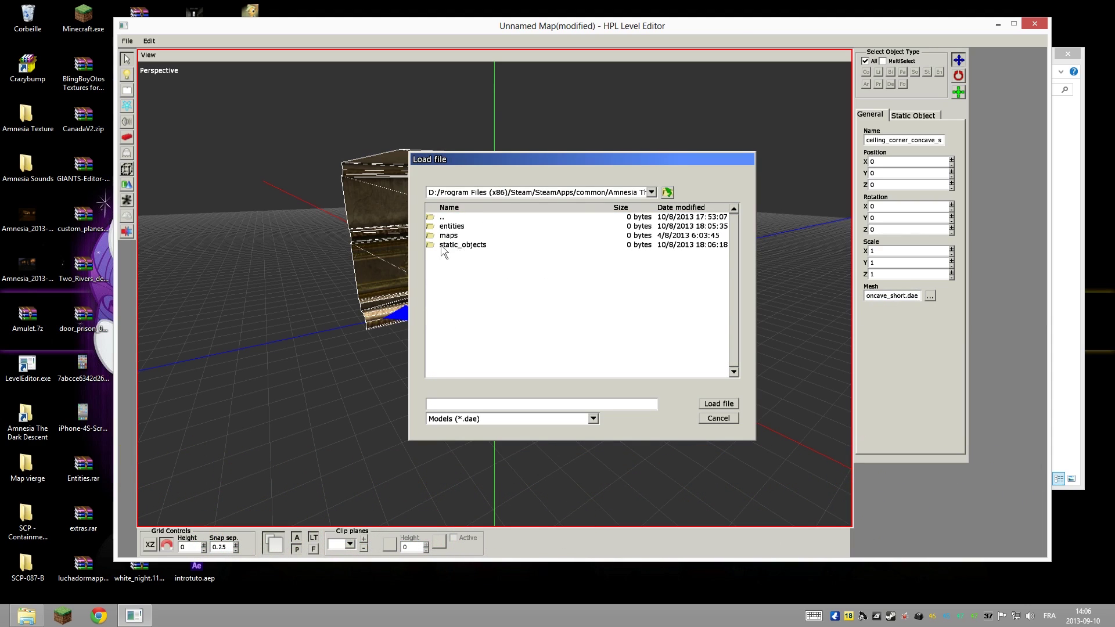
double_click(469, 246)
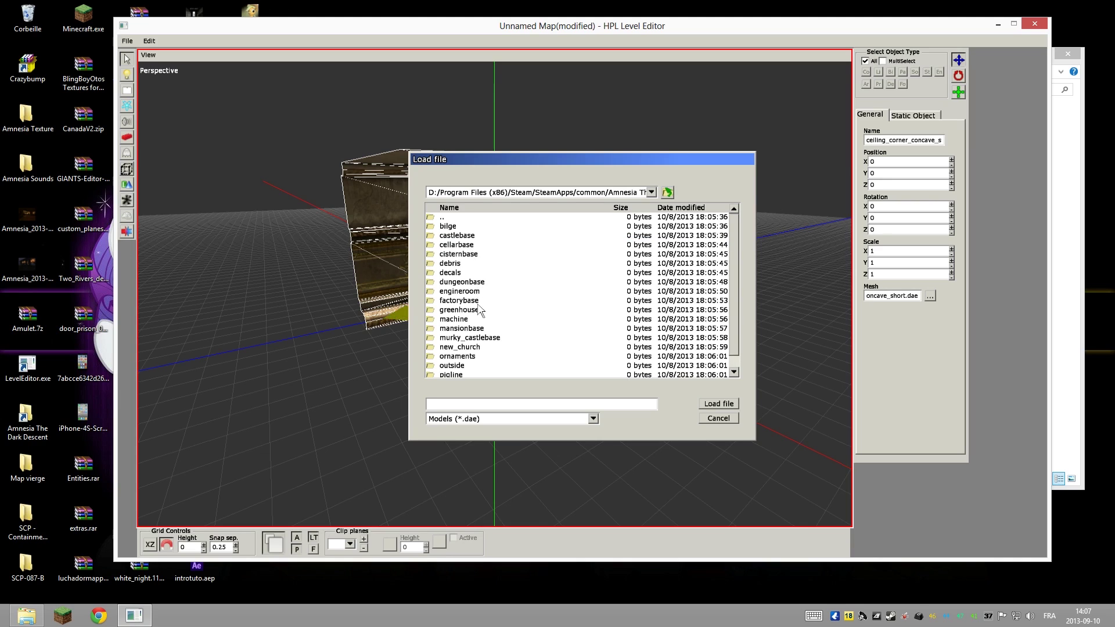
Load default_wood_panneling.DAE from the mansionbase wall folder as the selected object's mesh.
scroll(478, 319, down, 2)
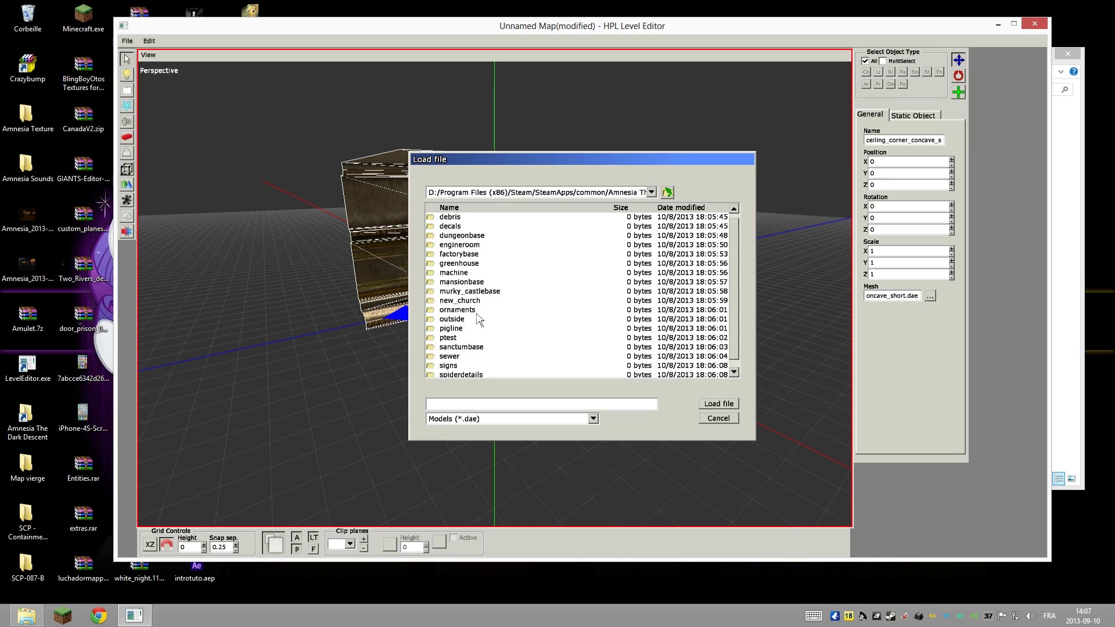
double_click(469, 283)
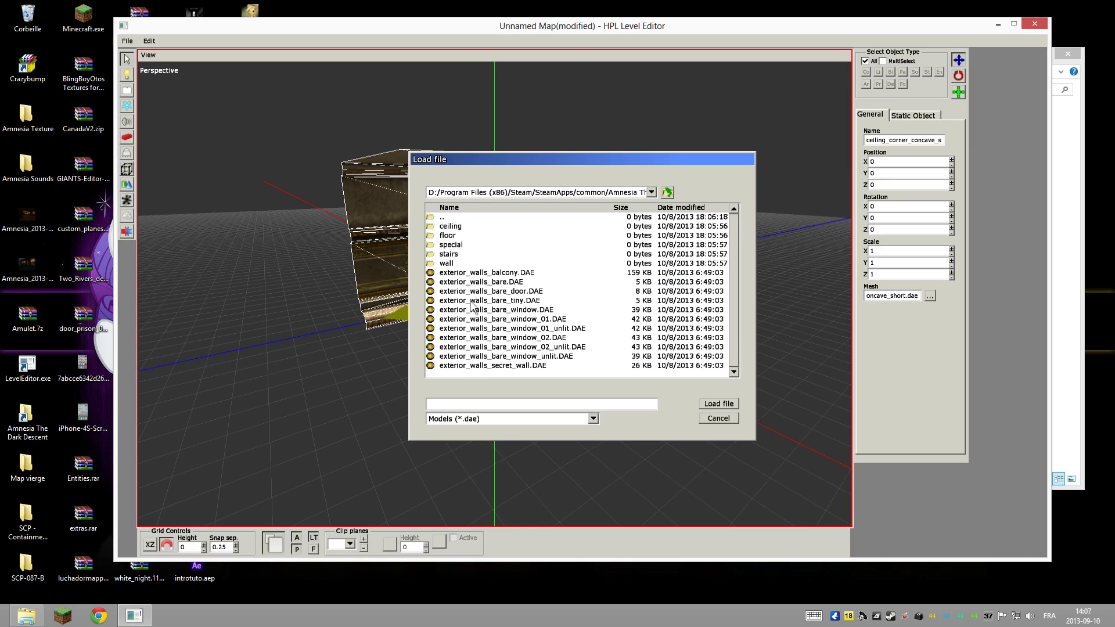
double_click(452, 267)
scroll(555, 293, down, 5)
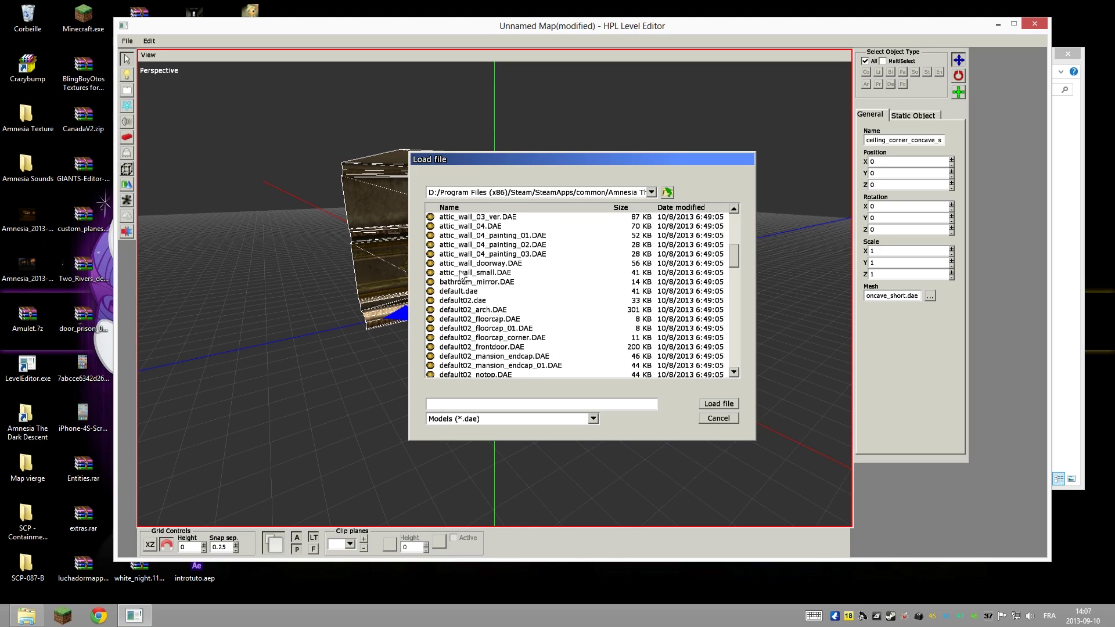
scroll(538, 319, down, 15)
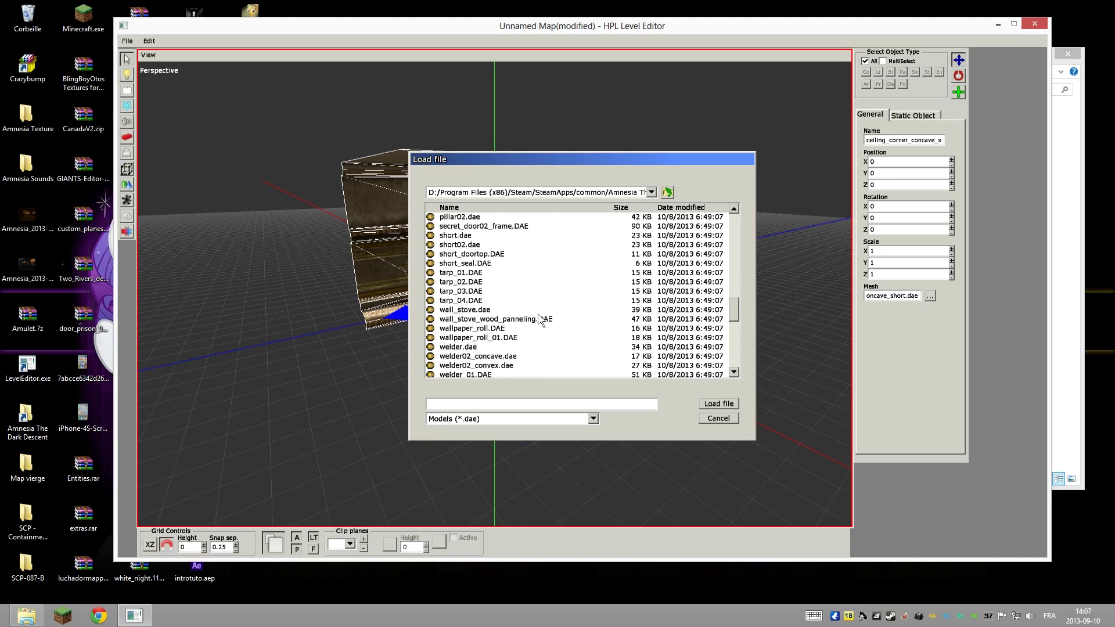
scroll(540, 319, up, 8)
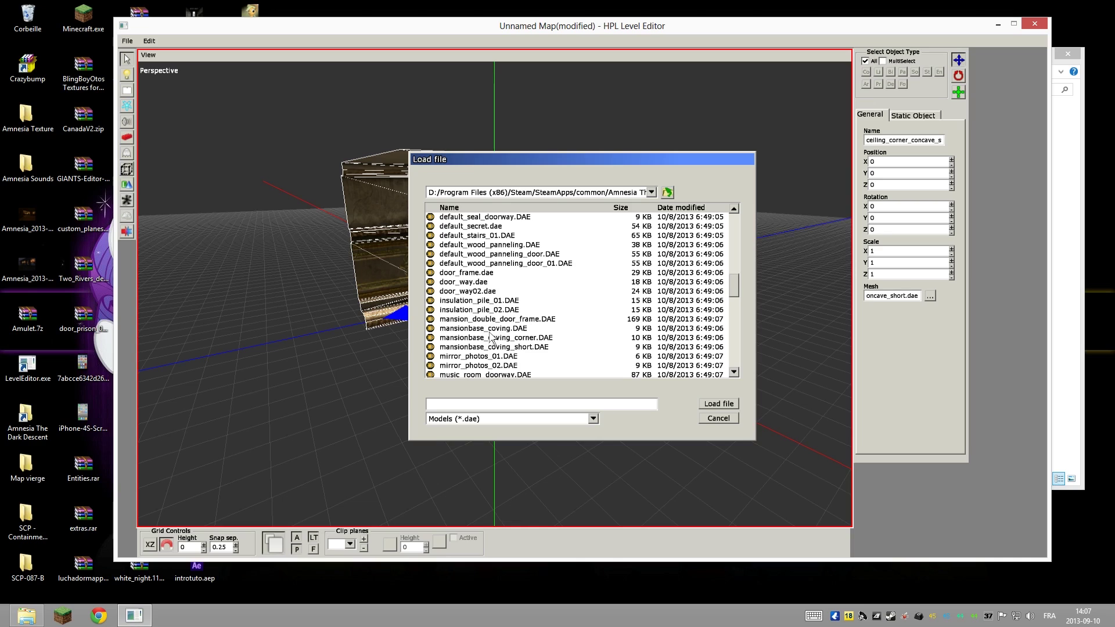
scroll(476, 281, up, 2)
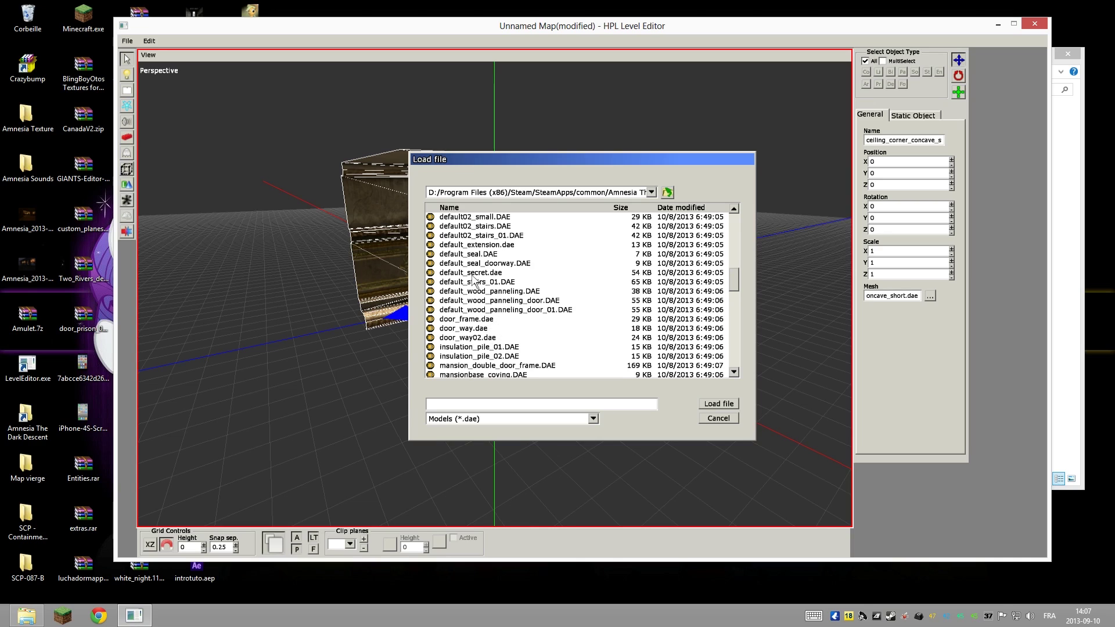
scroll(519, 298, up, 2)
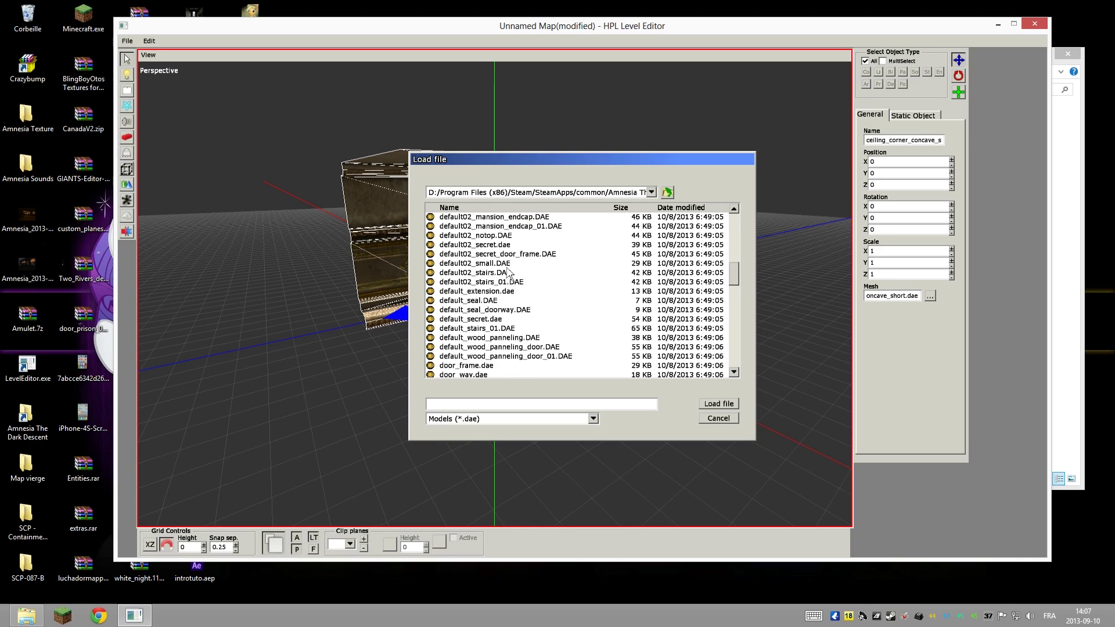
scroll(508, 273, up, 15)
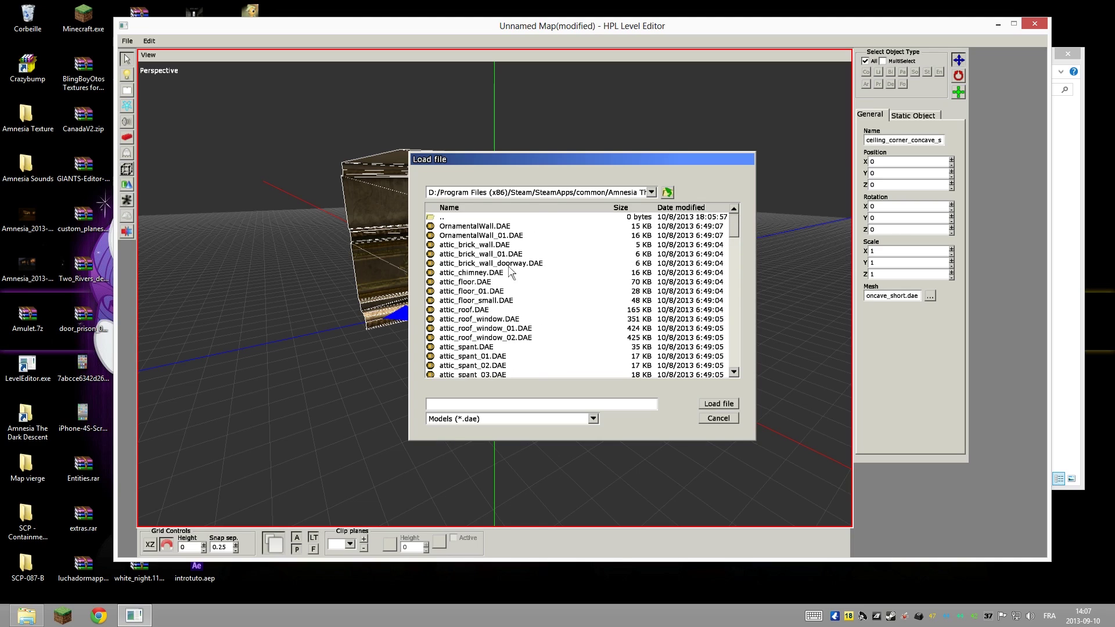
scroll(506, 289, down, 6)
scroll(487, 339, down, 2)
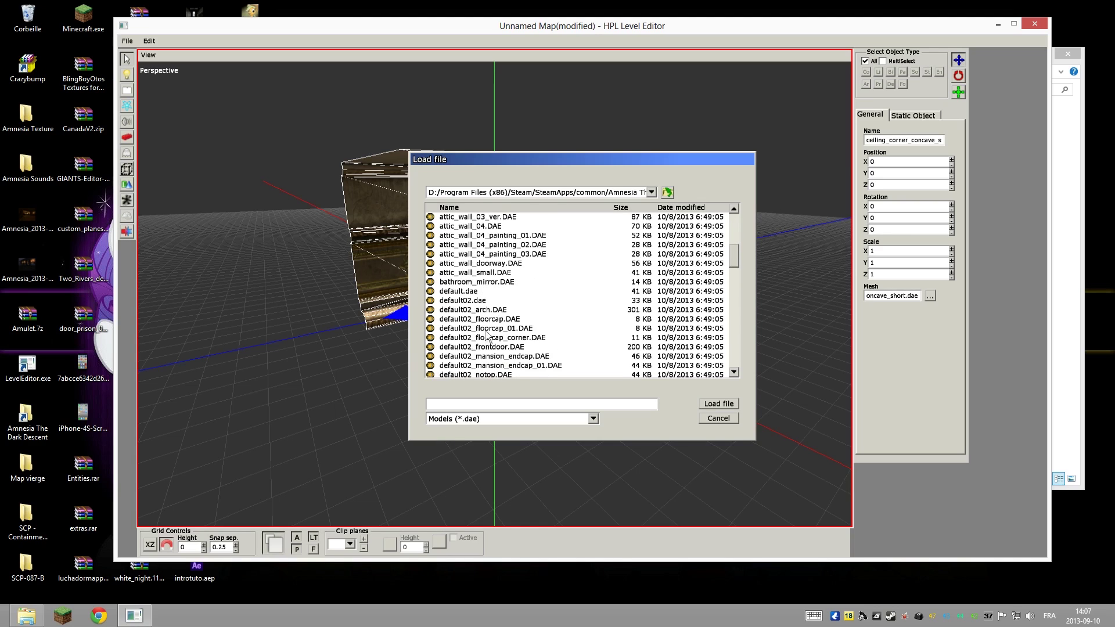
scroll(499, 337, down, 4)
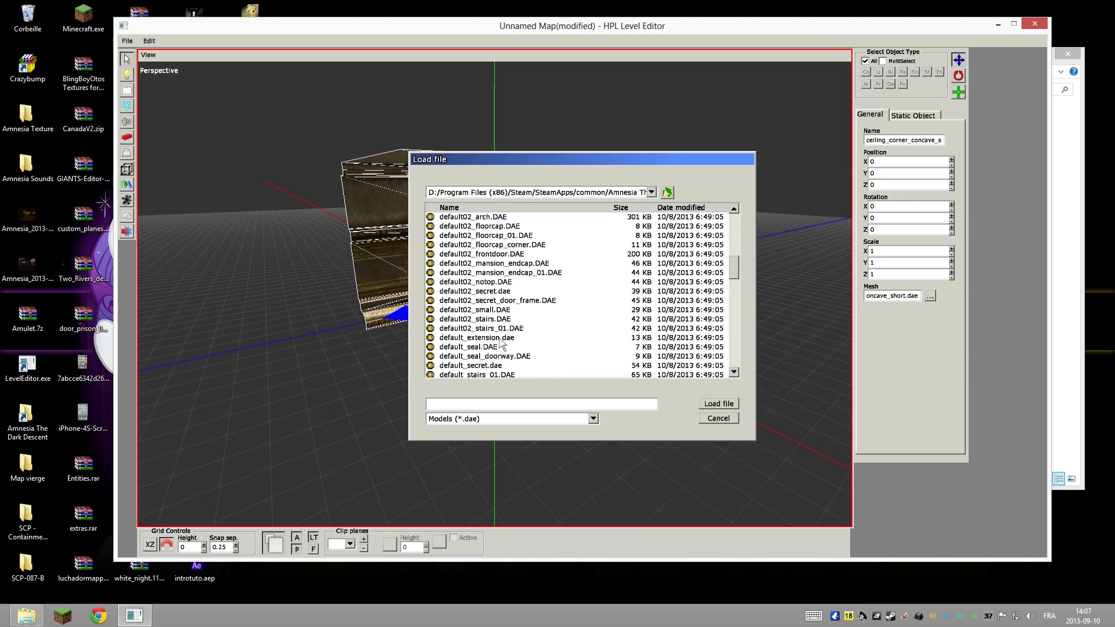
scroll(499, 352, down, 2)
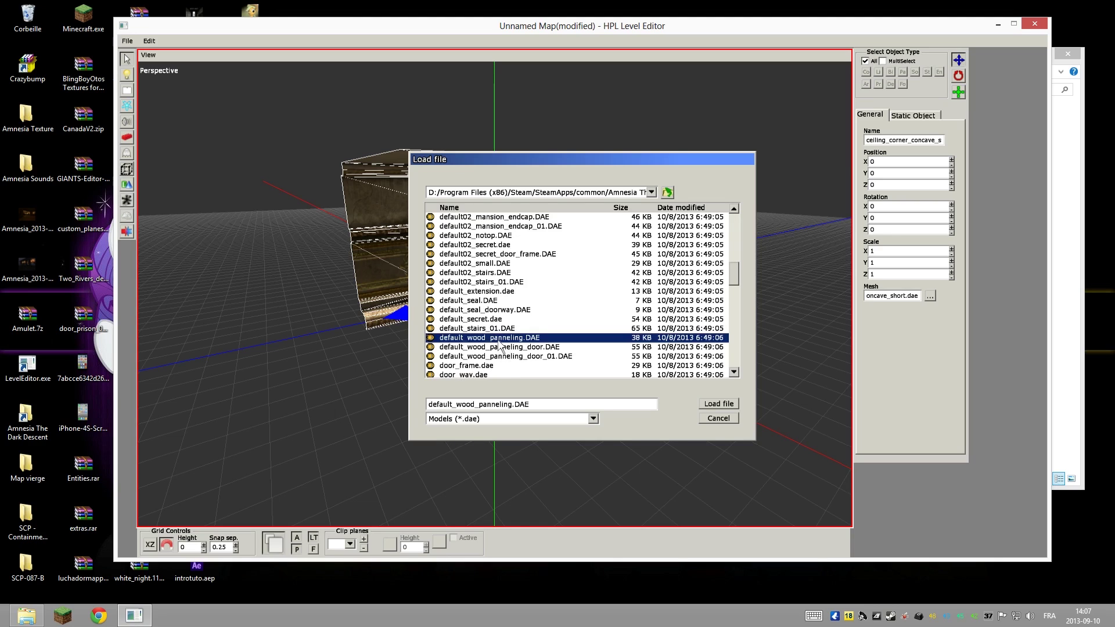
double_click(499, 339)
Rotate the wall panel to -90 degrees on X so that it stands upright.
key(r)
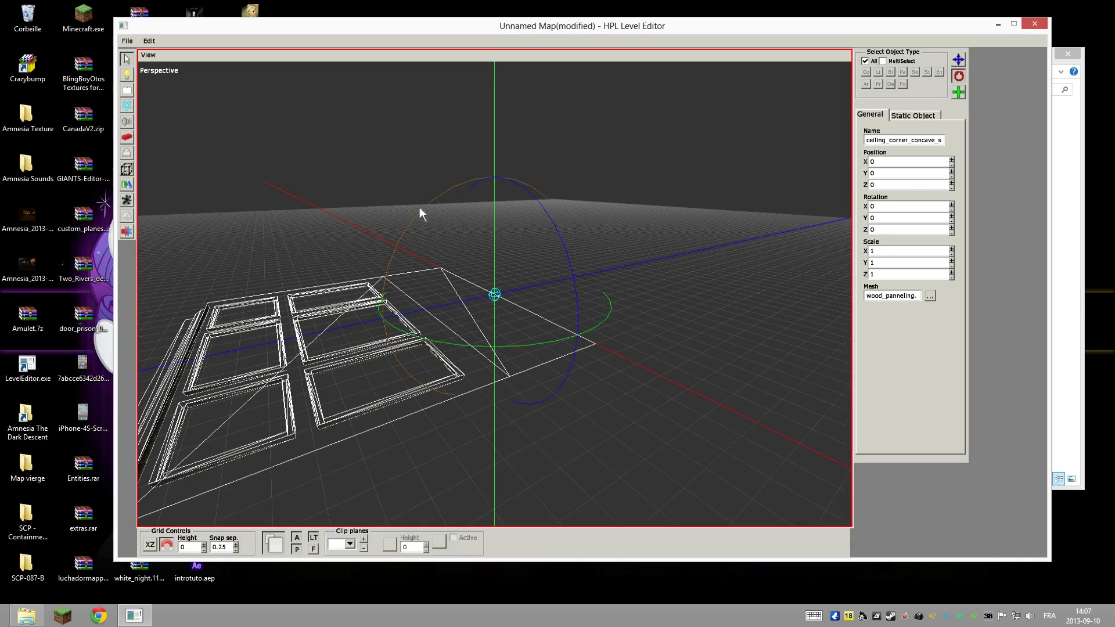
drag(419, 207, 608, 243)
alt+middle_drag(609, 242, 577, 301)
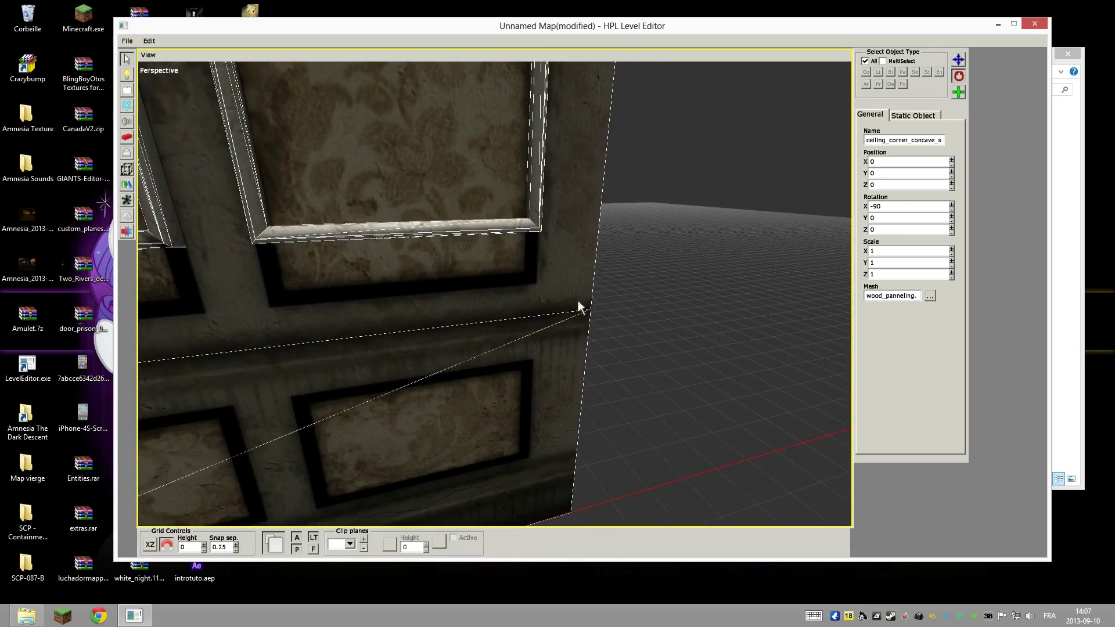
alt+drag(577, 301, 479, 341)
alt+middle_drag(479, 340, 615, 358)
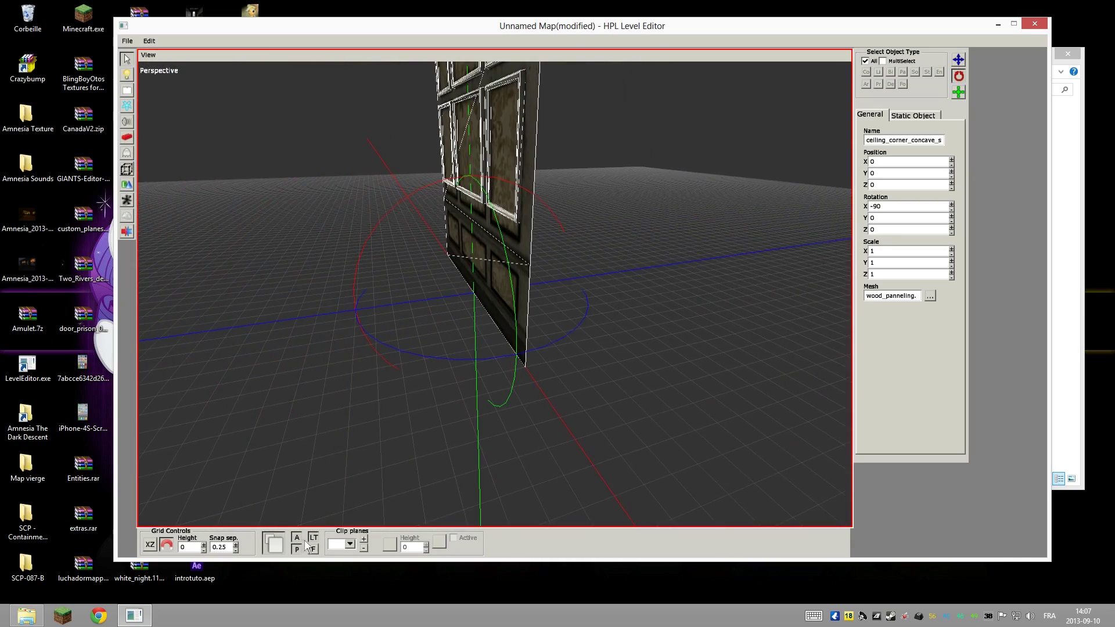
middle_drag(307, 545, 504, 400)
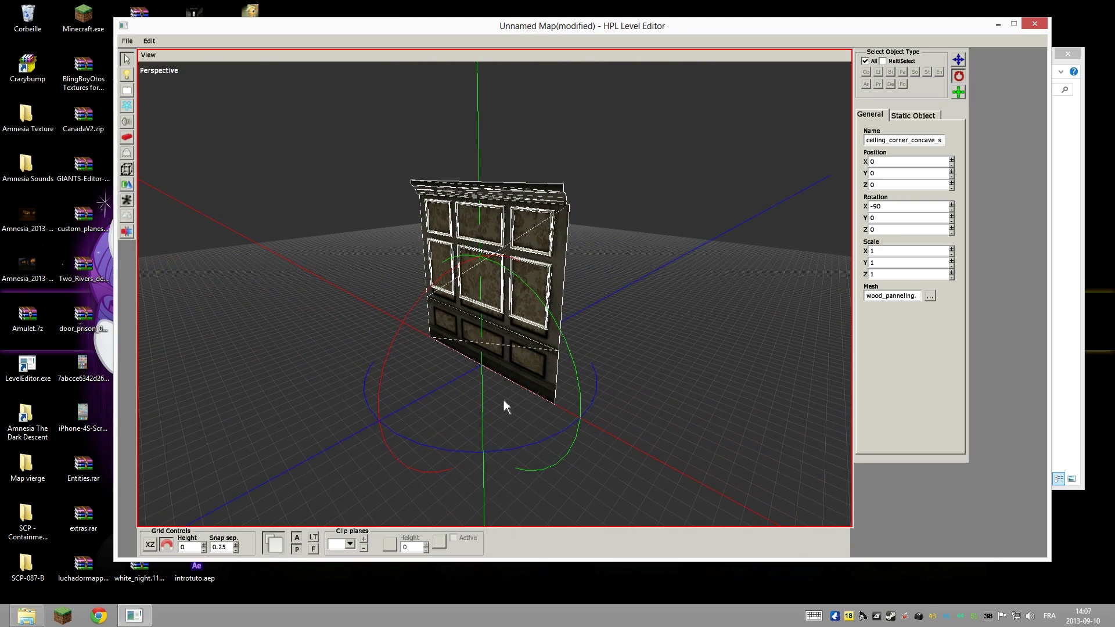
Duplicate the wall panel with the copy offset to Z 0.25, and replace the copy's mesh with wood_panneling.DAE.
key(t)
drag(424, 401, 406, 408)
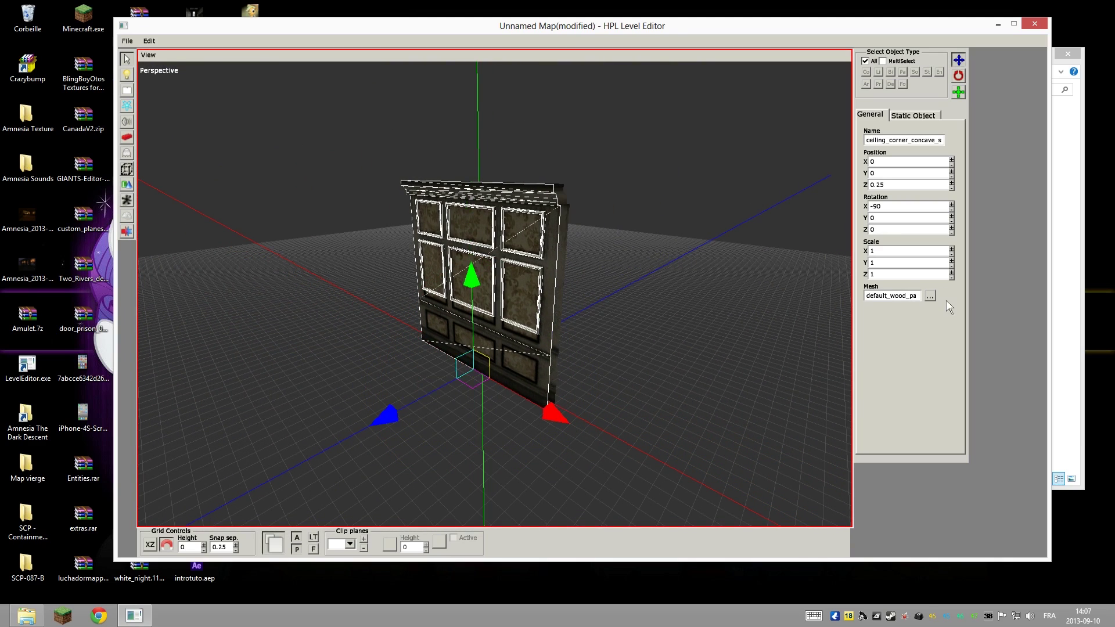
click(930, 296)
scroll(561, 314, down, 5)
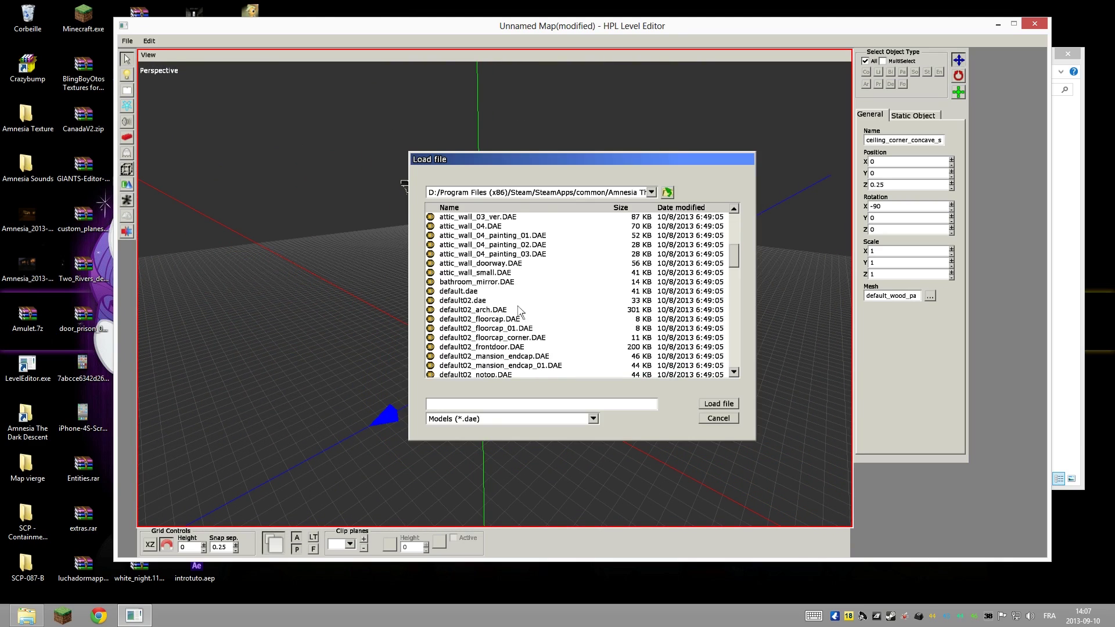
scroll(520, 312, down, 8)
scroll(470, 254, down, 10)
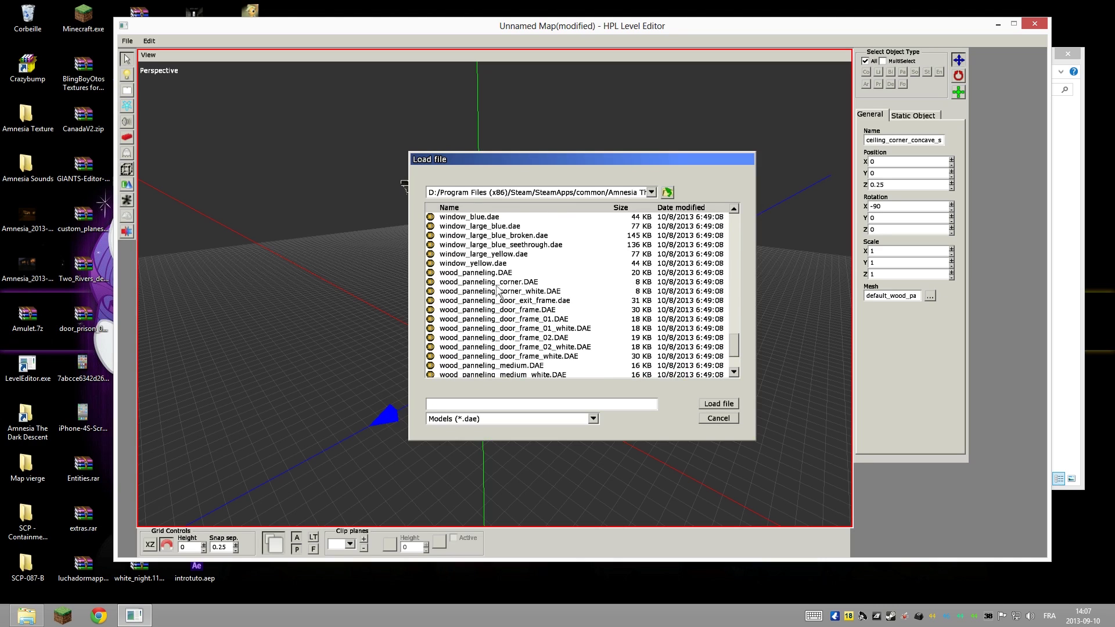
double_click(491, 276)
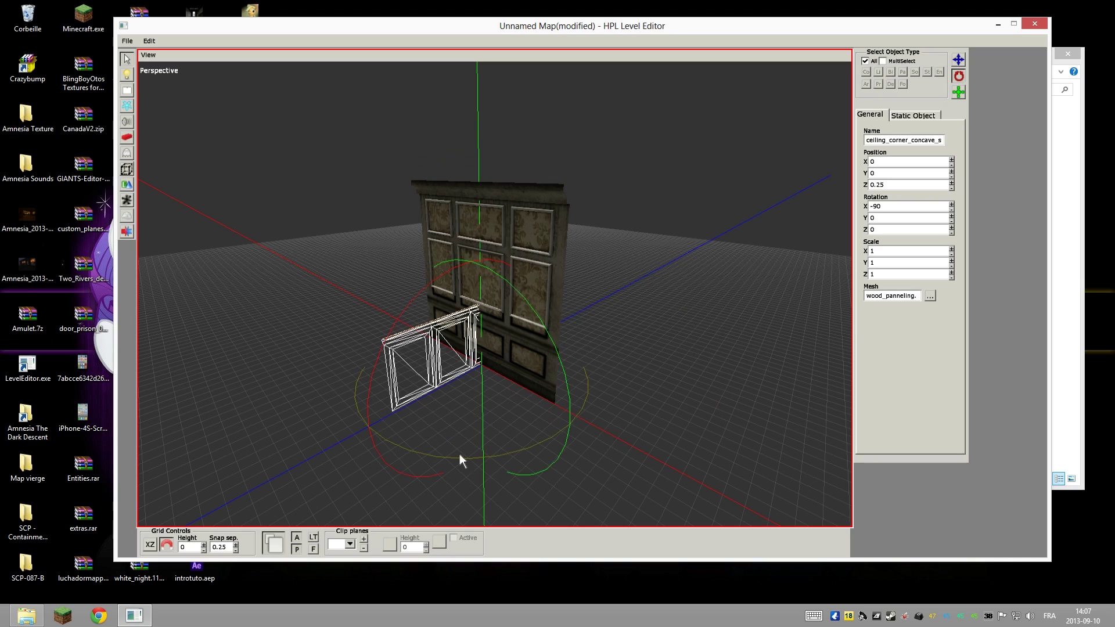
Rotate the wood panelling so that it lies along the lower part of the wall, and deselect it.
drag(460, 455, 669, 372)
key(q)
click(503, 431)
scroll(593, 398, up, 3)
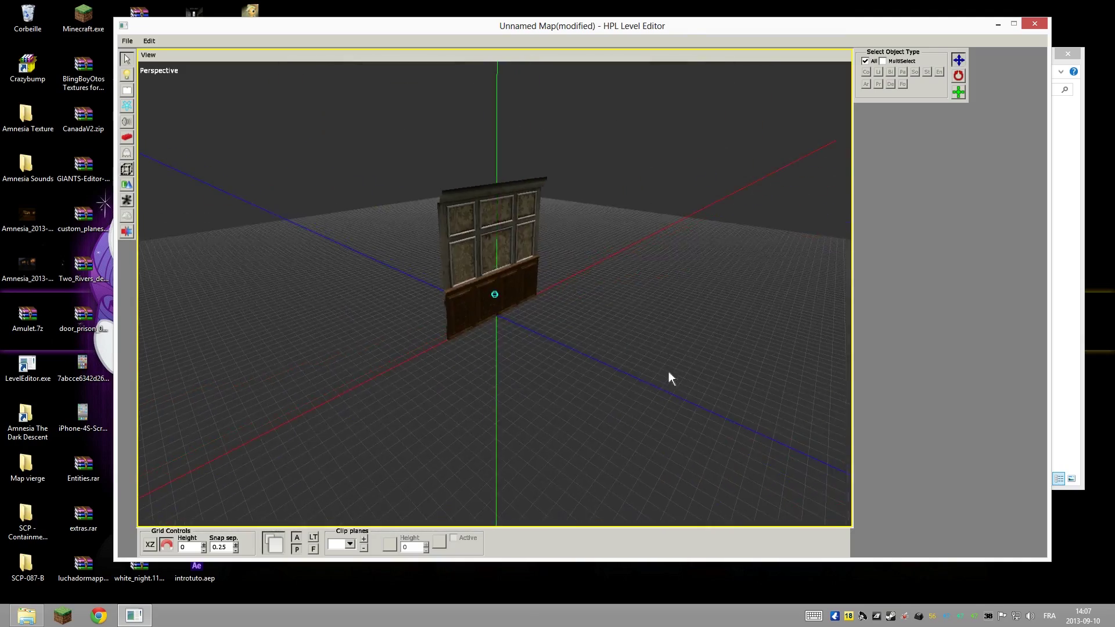
alt+right_drag(535, 378, 668, 331)
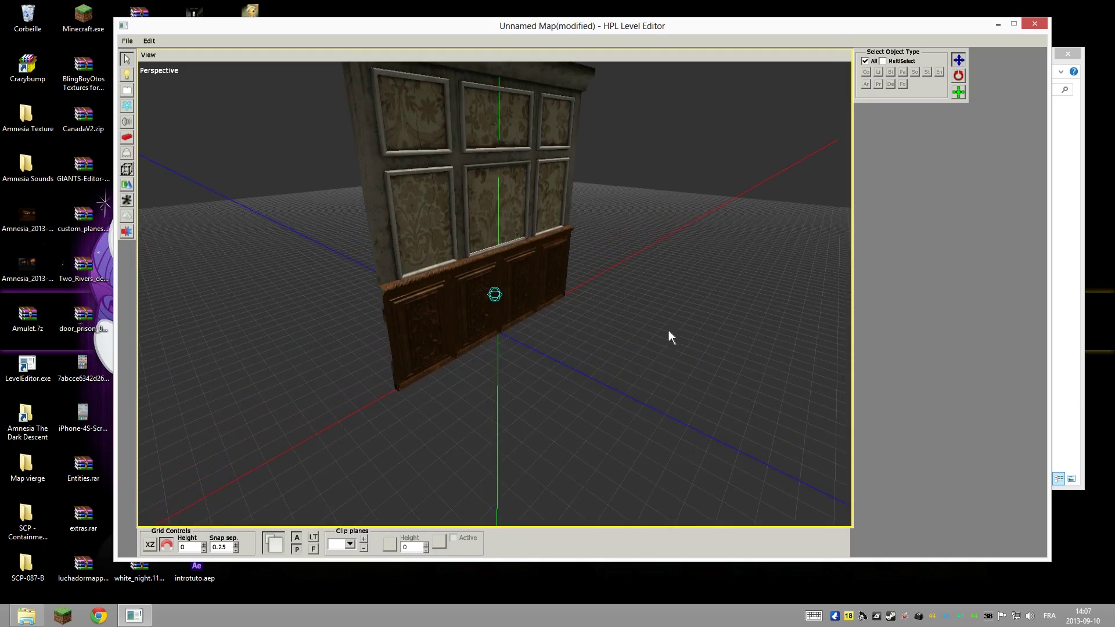
alt+drag(671, 337, 466, 224)
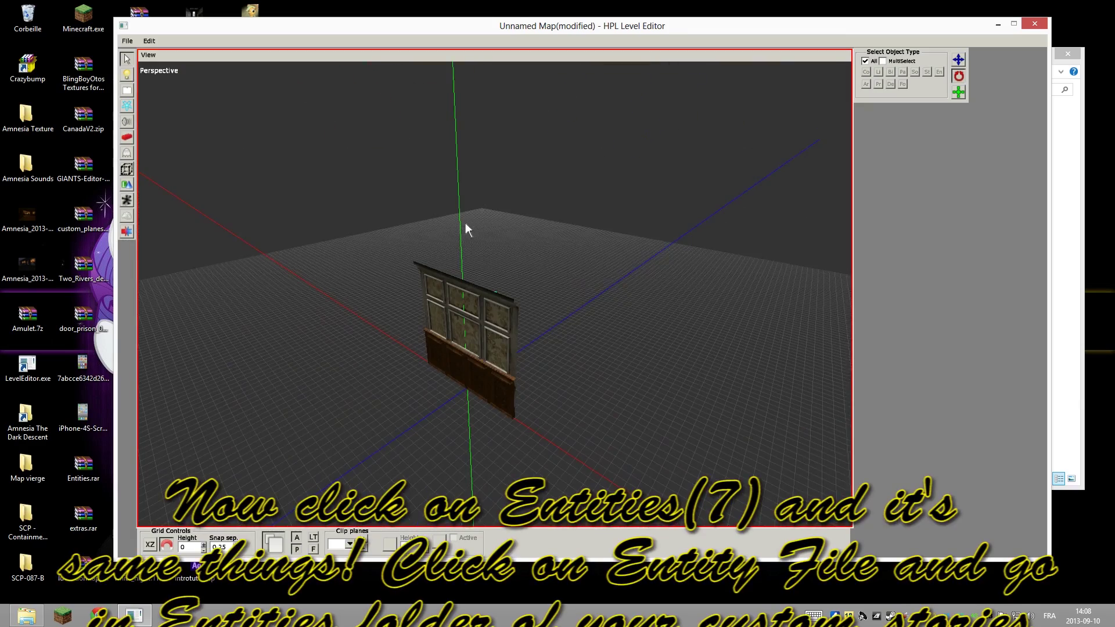
Place a spider from the critter entities on the floor in front of the wall, at about X -0.25, Z 2.75.
click(127, 153)
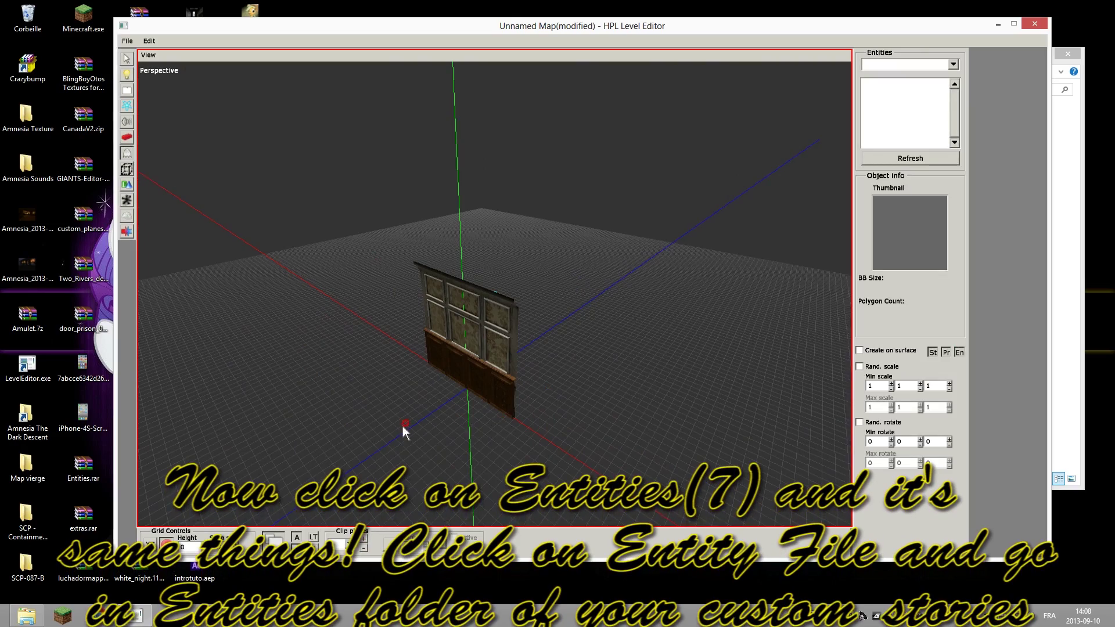
alt+drag(403, 431, 667, 459)
alt+drag(640, 445, 511, 302)
alt+drag(545, 372, 444, 366)
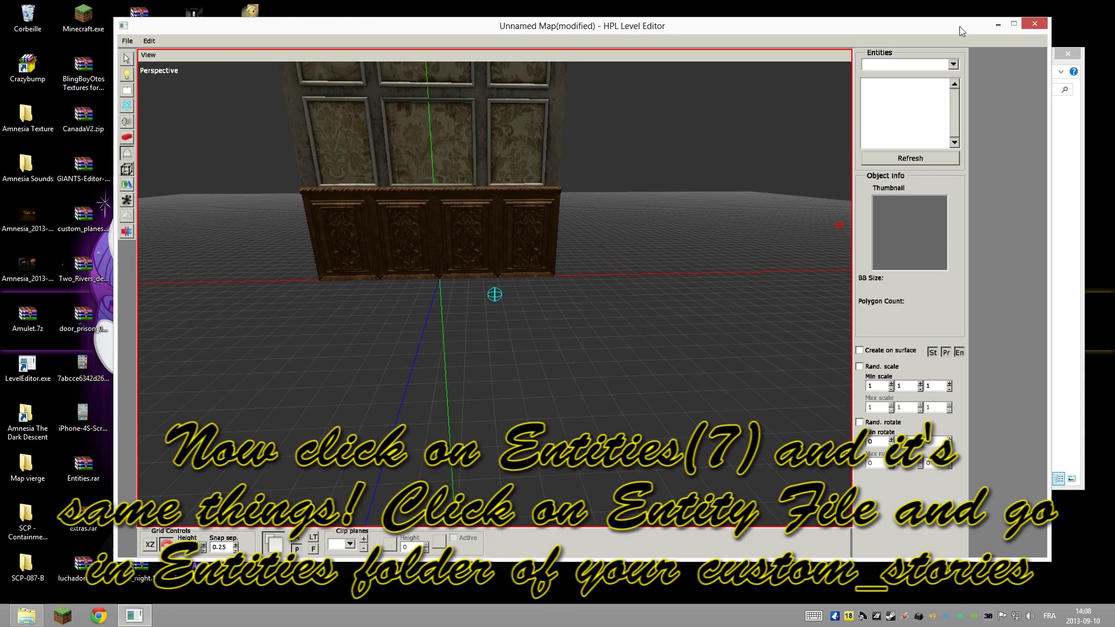
click(953, 64)
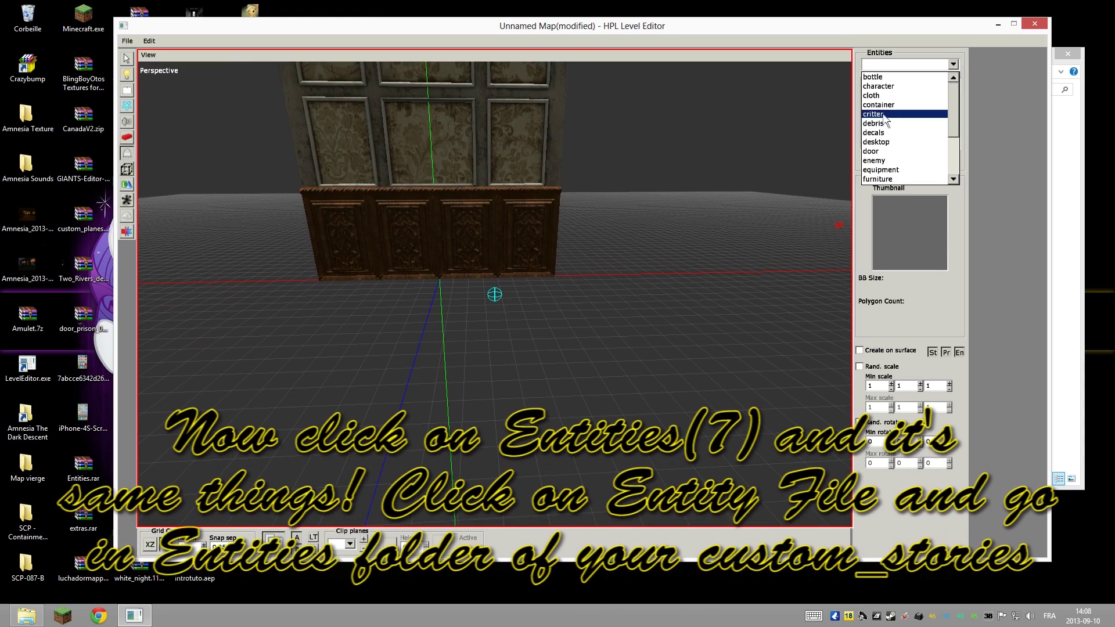
click(873, 114)
click(871, 106)
click(399, 366)
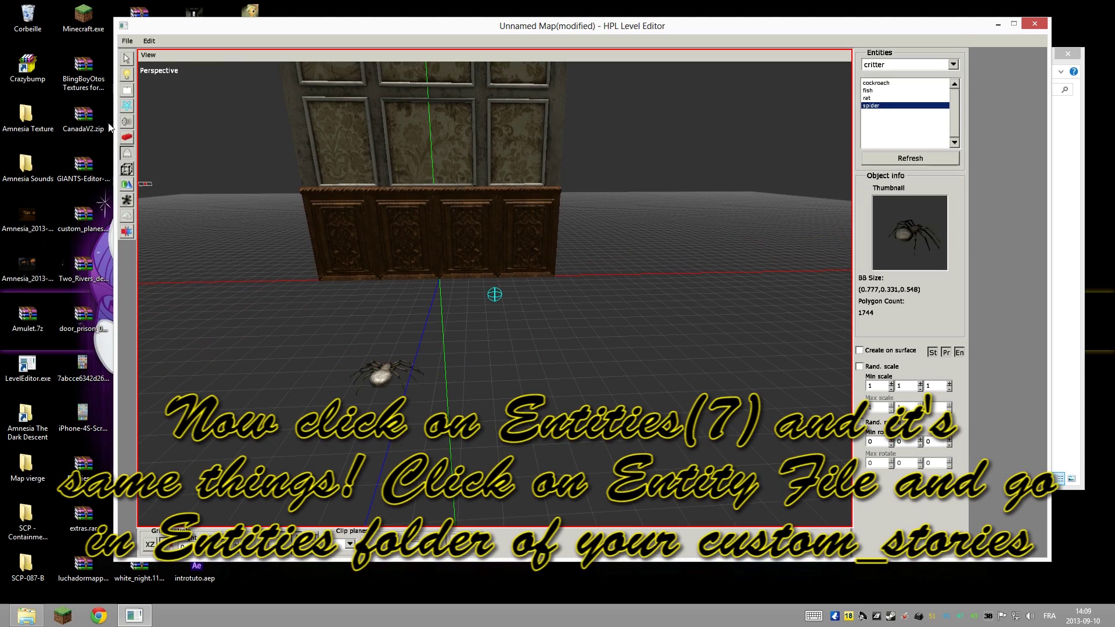
Select the spider and browse for a replacement entity file in the entities folder of the Tutorial custom story.
click(126, 58)
click(384, 372)
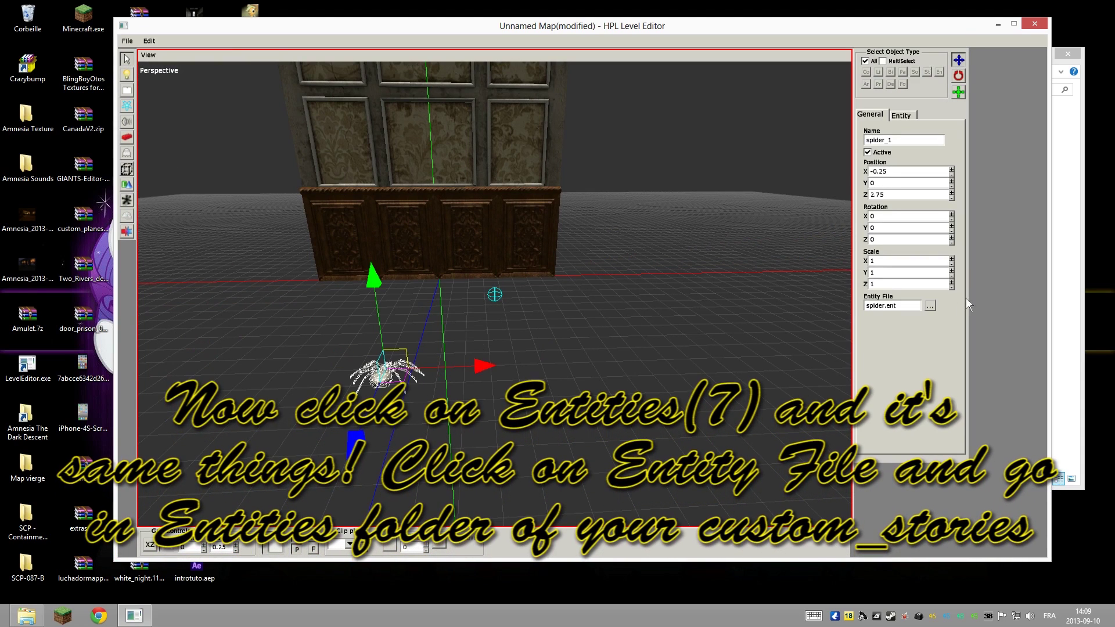
click(930, 306)
double_click(462, 219)
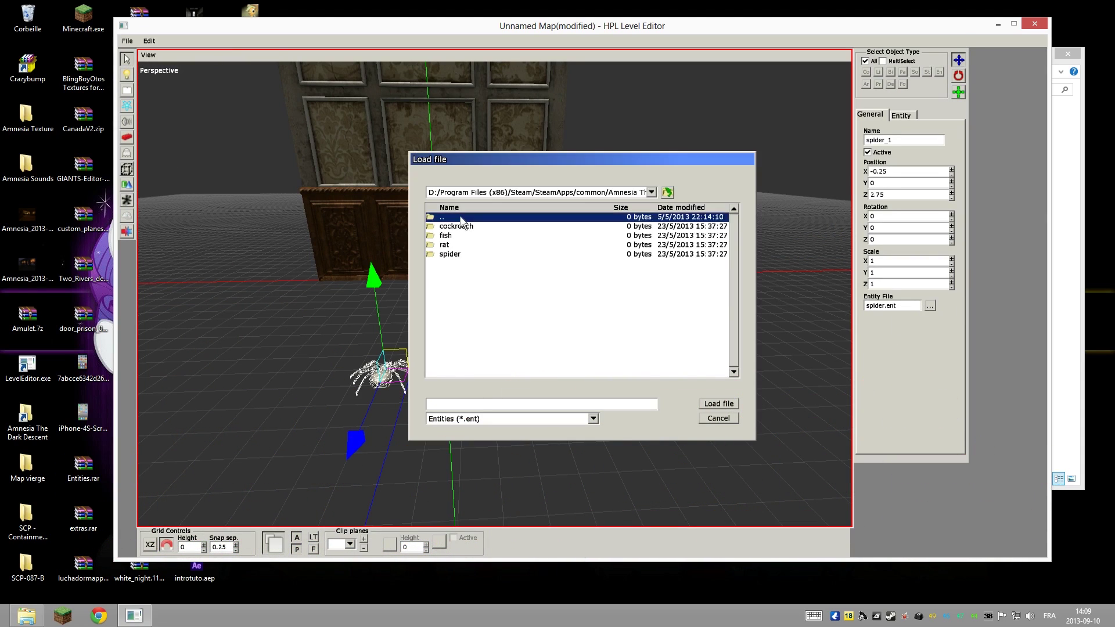
double_click(462, 219)
double_click(462, 218)
double_click(464, 263)
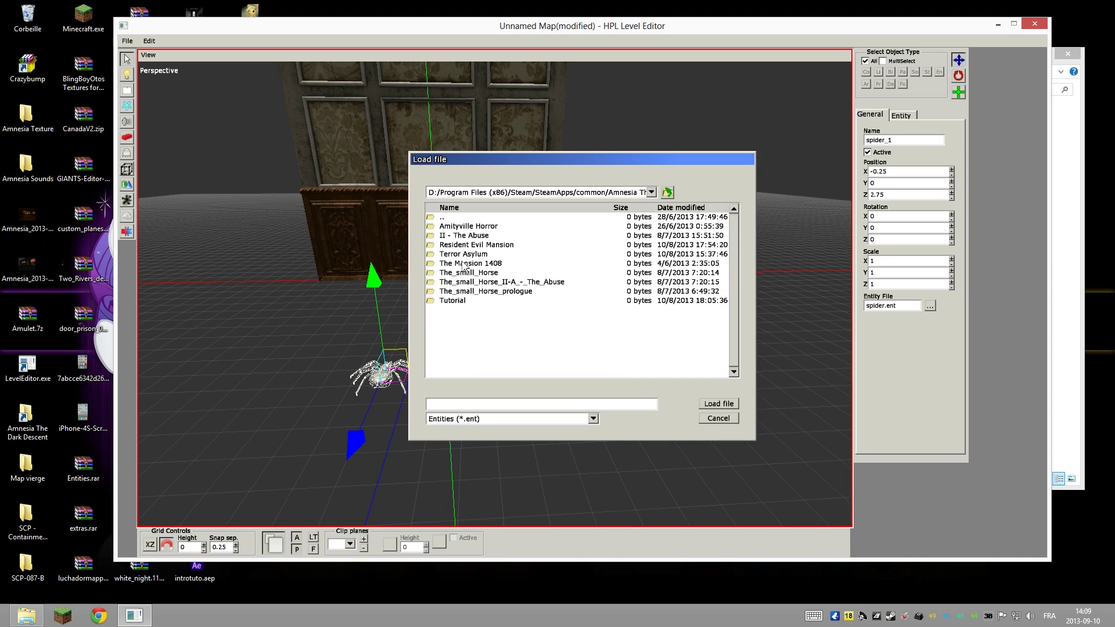
double_click(456, 301)
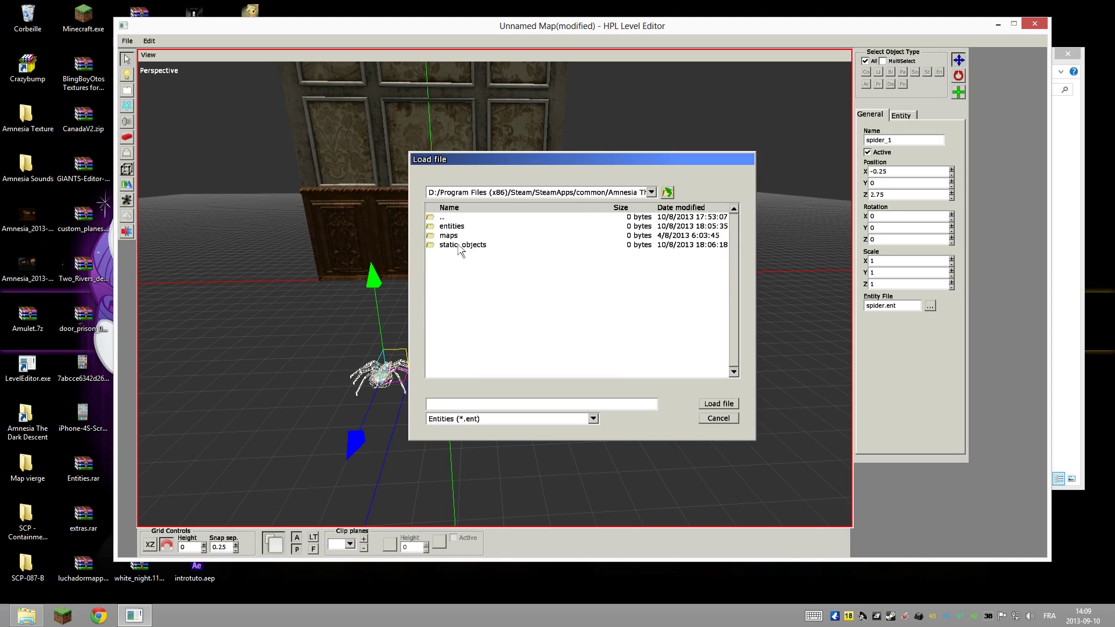
double_click(451, 229)
Replace the spider's entity with tube_lamp_factory_ceiling.ent from the tube_lamp folder inside lamp.
scroll(468, 256, down, 7)
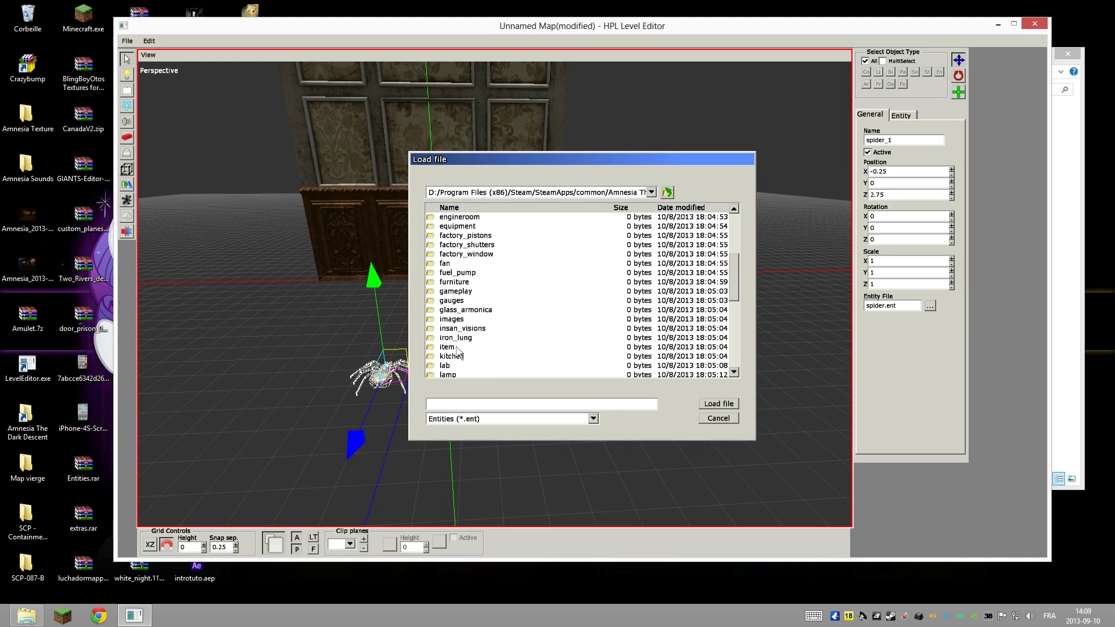
click(456, 374)
double_click(458, 366)
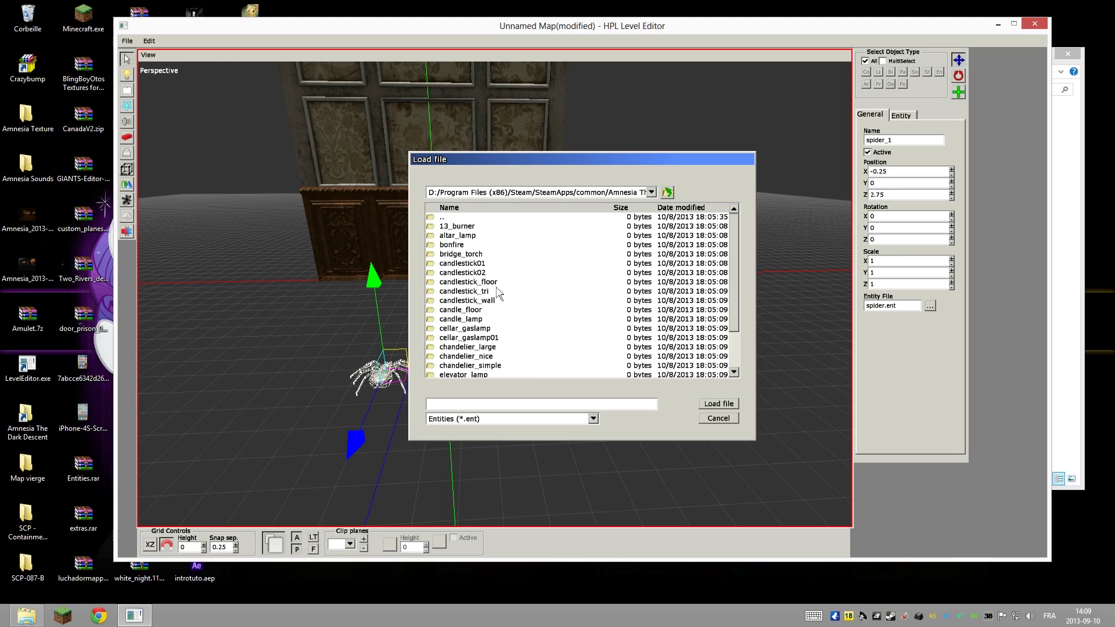
scroll(497, 293, down, 5)
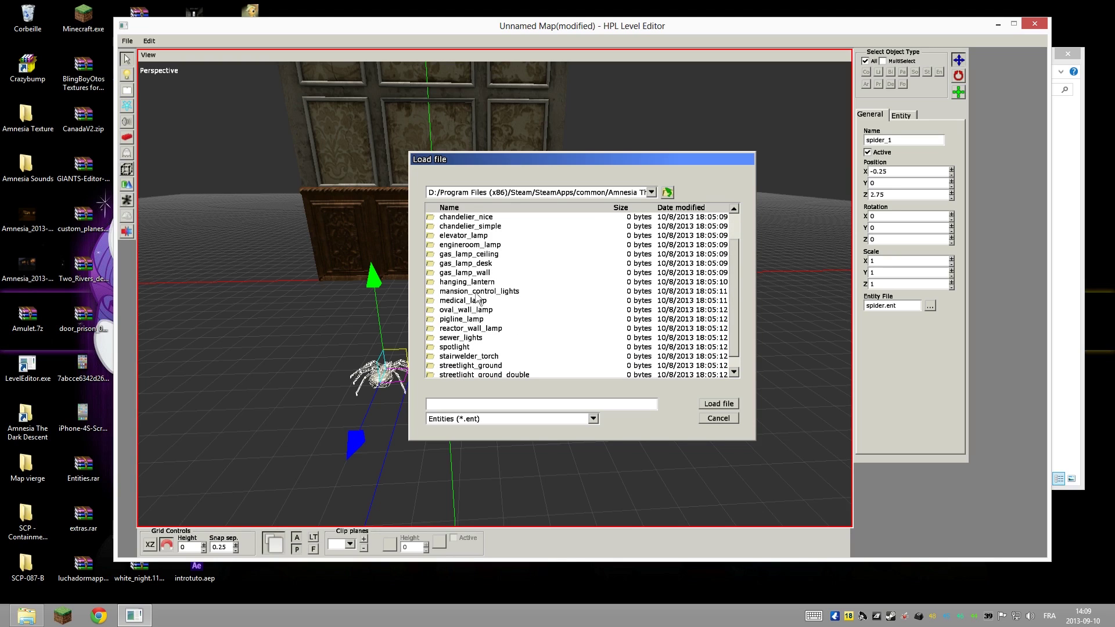
scroll(476, 297, down, 2)
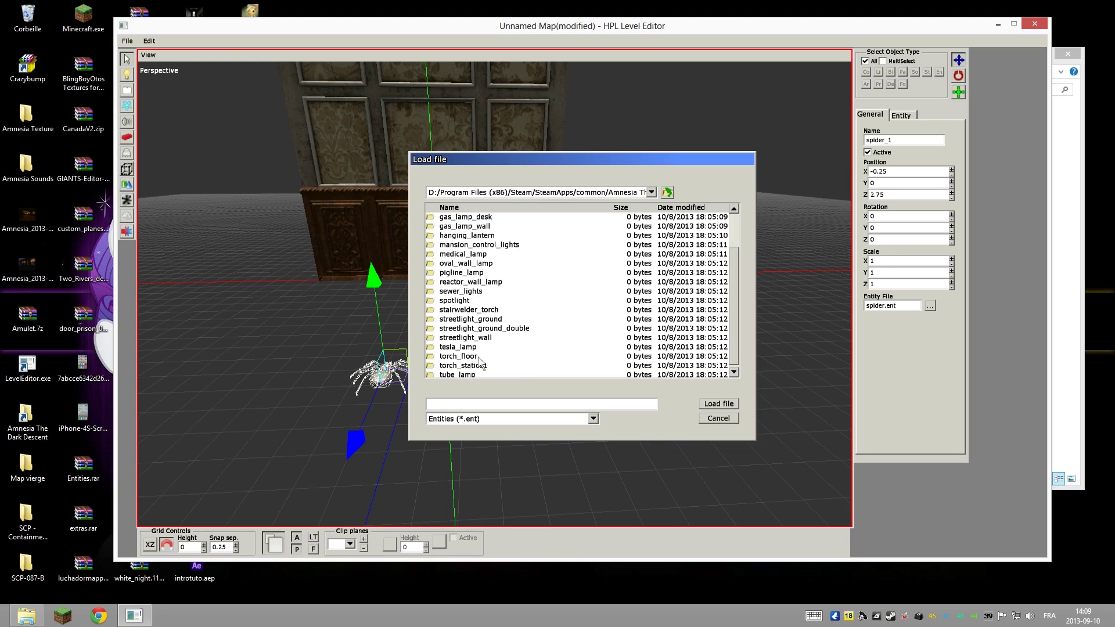
scroll(481, 371, down, 1)
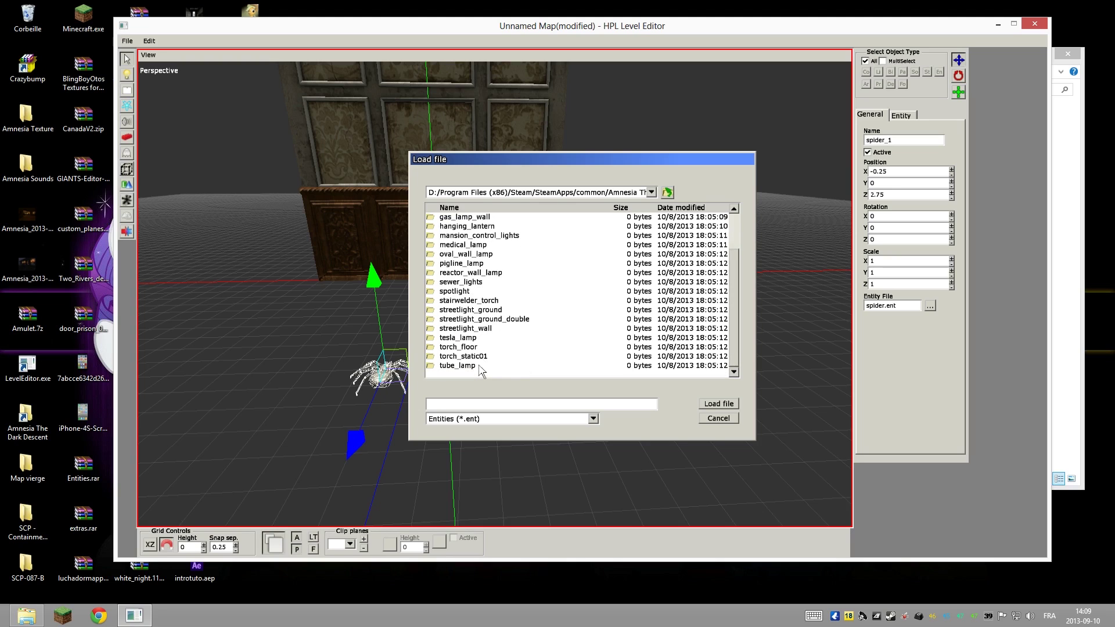
double_click(459, 365)
click(506, 227)
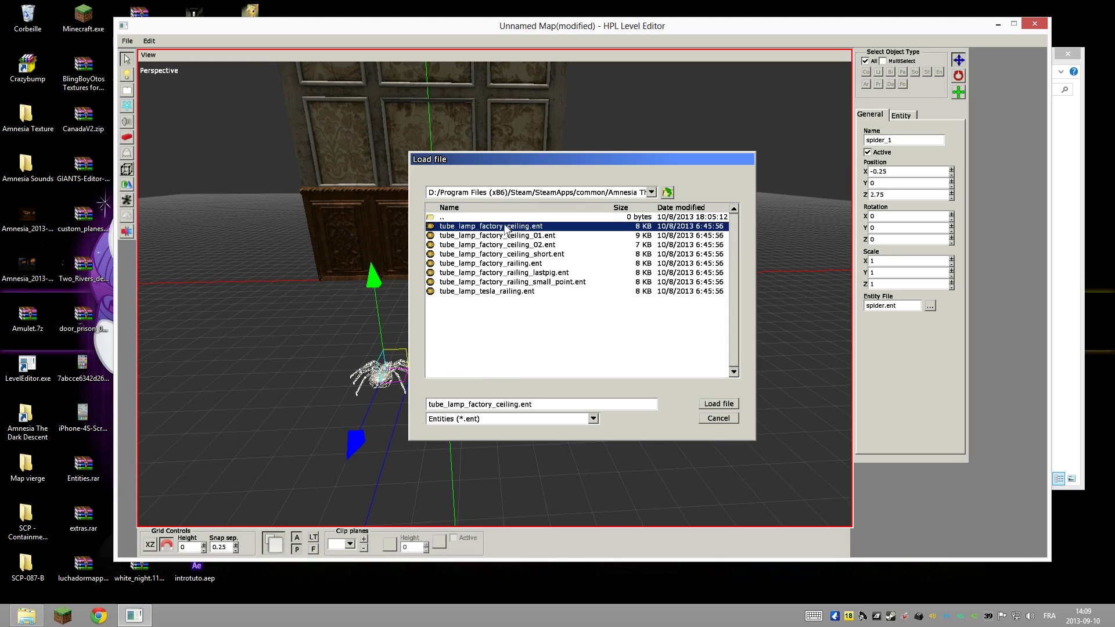
double_click(505, 227)
Move the tube lamp to Y 1.5, Z 0 in front of the wall and adjust the viewport's lighting preview.
middle_drag(537, 284, 444, 335)
drag(489, 215, 492, 116)
middle_drag(492, 116, 410, 532)
click(632, 333)
click(496, 239)
click(313, 549)
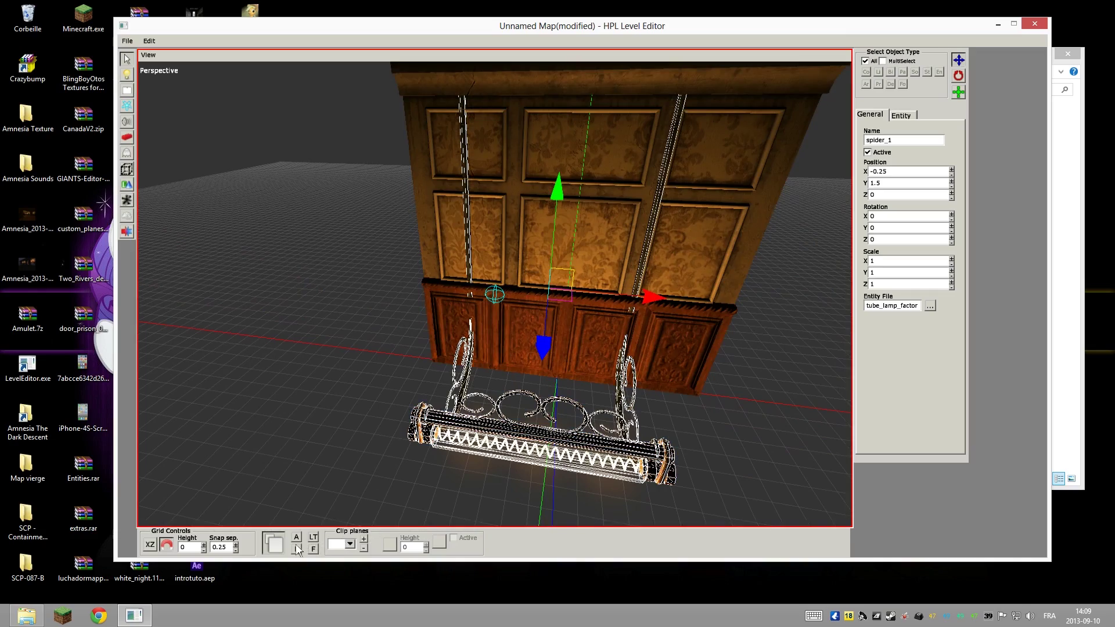
Raise the tube lamp along Y so that it hangs in front of the upper wall panel, and deselect it.
middle_drag(334, 494, 459, 313)
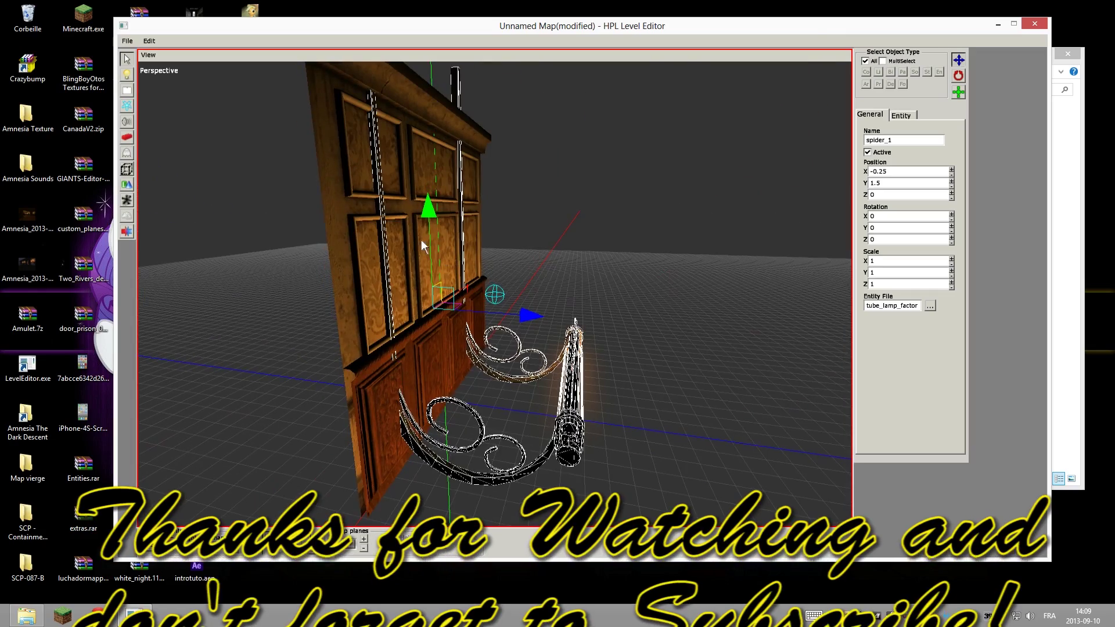
drag(428, 239, 457, 92)
middle_drag(530, 251, 347, 252)
click(347, 252)
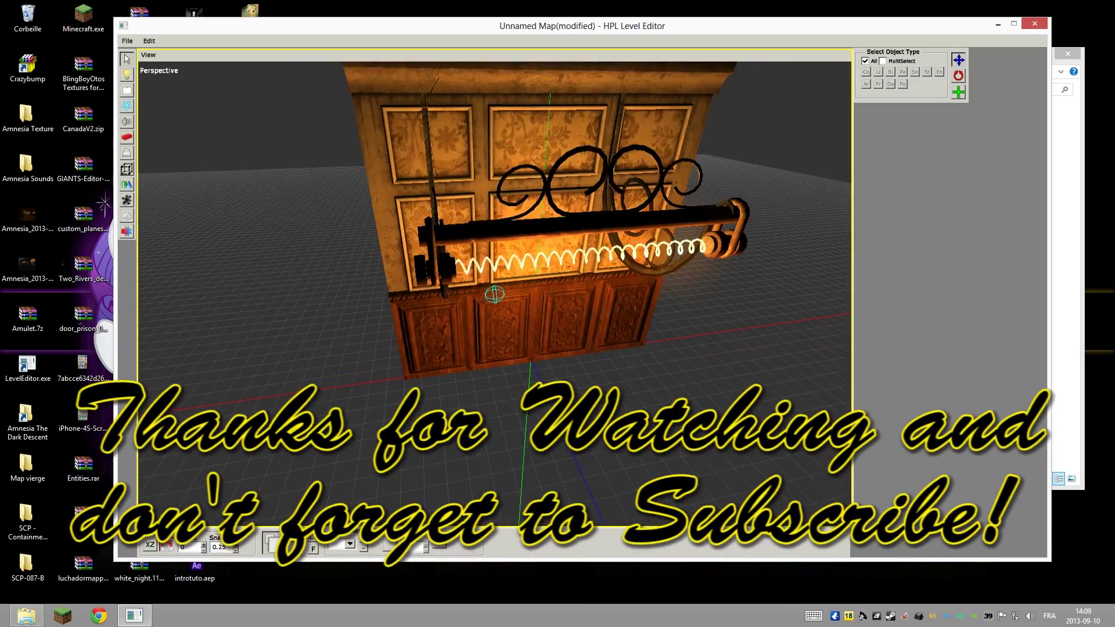